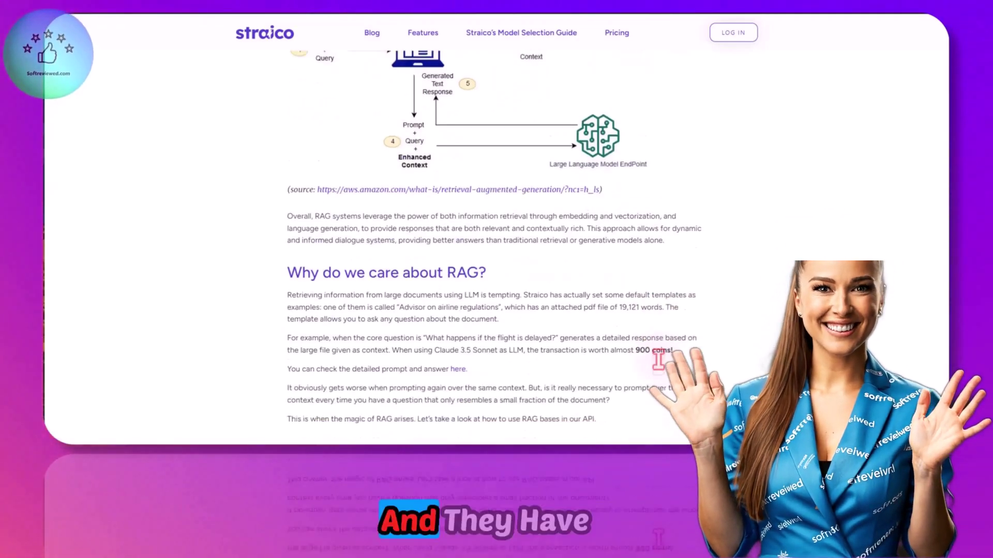
scroll(658, 358, down, 1)
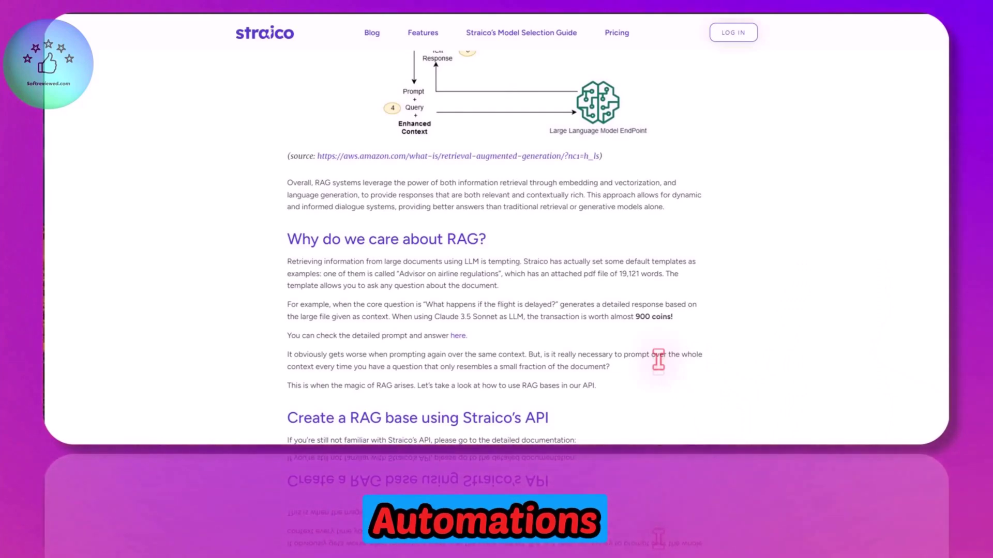
Step: Scroll through the blog's 'Create a RAG base' and 'Prompt over RAG bases' API sections
scroll(658, 358, down, 3)
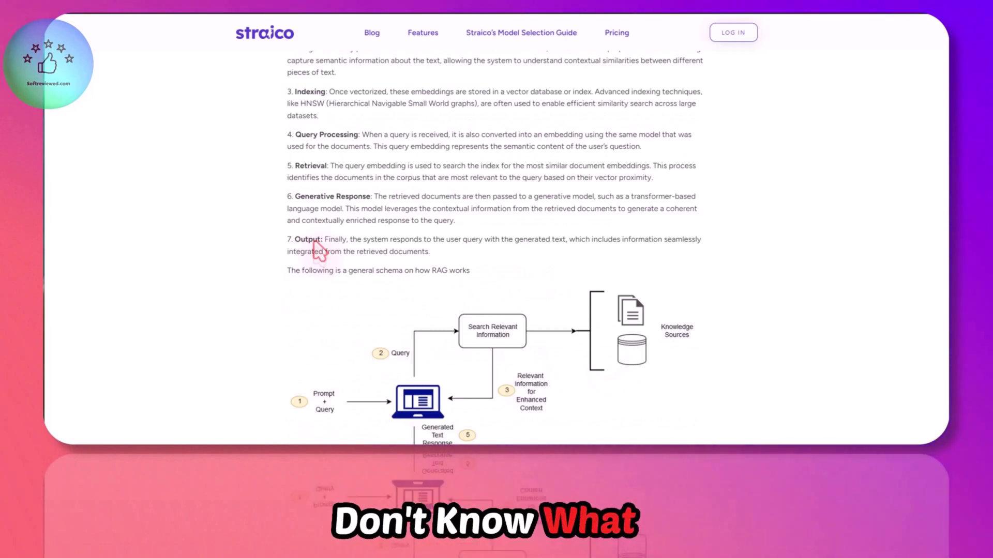
scroll(315, 248, down, 2)
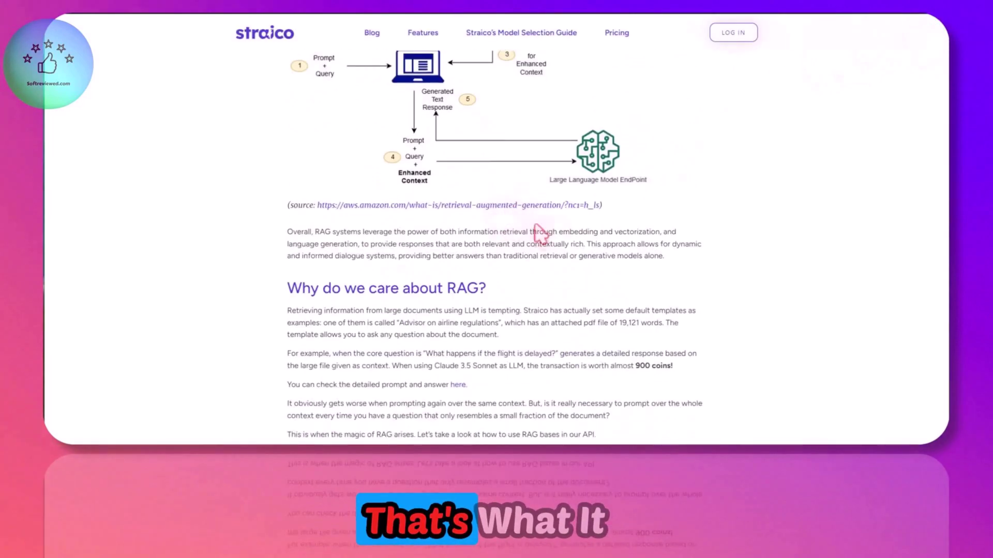
scroll(599, 409, up, 3)
scroll(543, 310, down, 10)
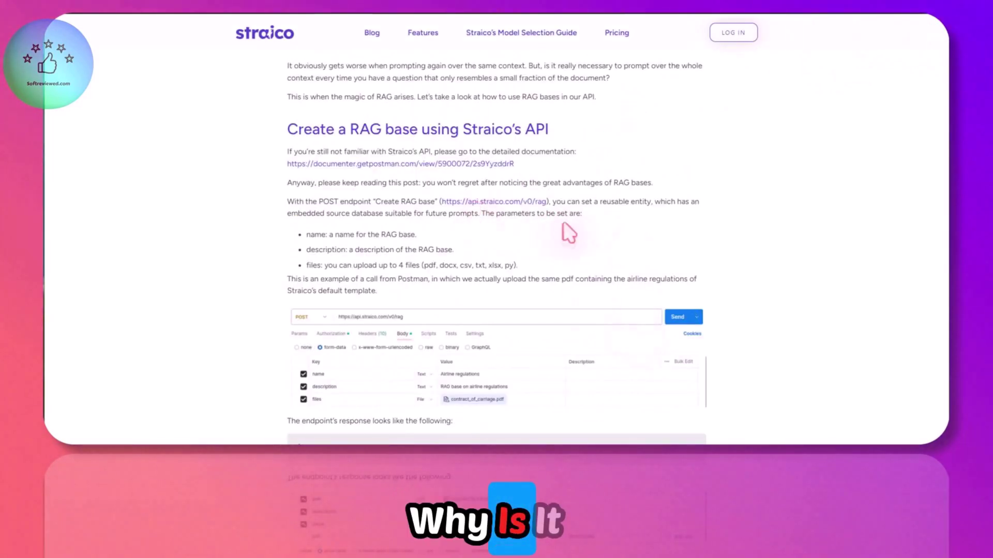
scroll(532, 251, down, 4)
scroll(532, 252, up, 3)
scroll(533, 252, down, 1)
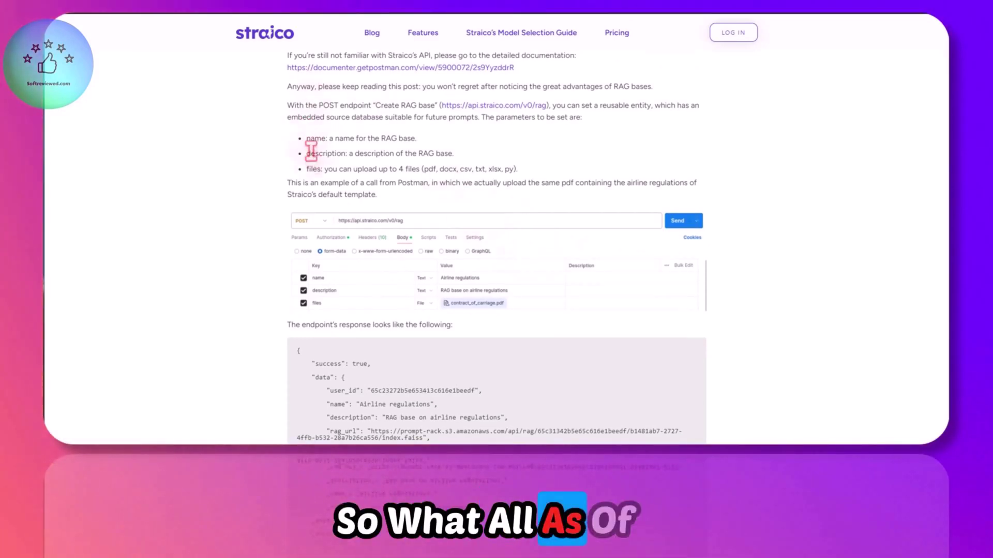
scroll(362, 165, up, 2)
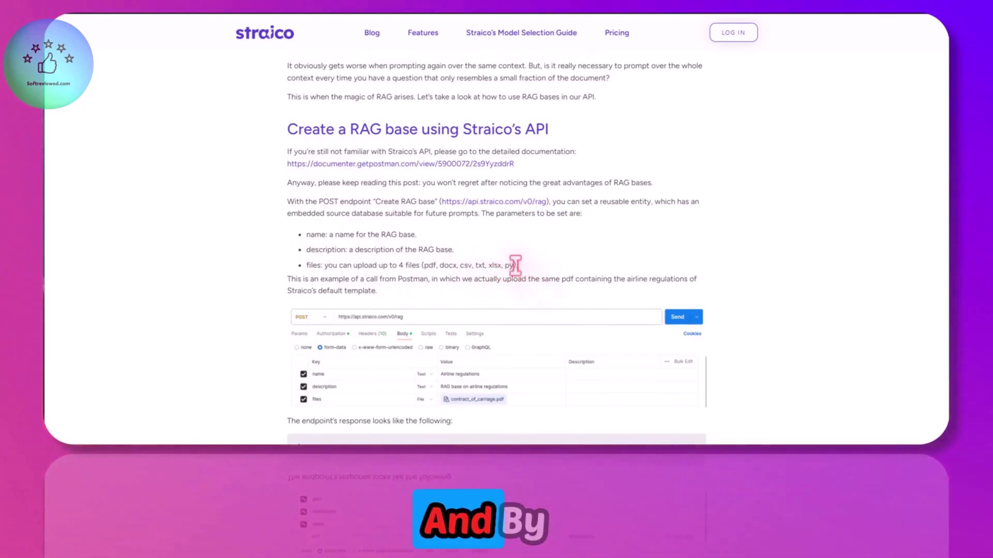
scroll(314, 155, down, 1)
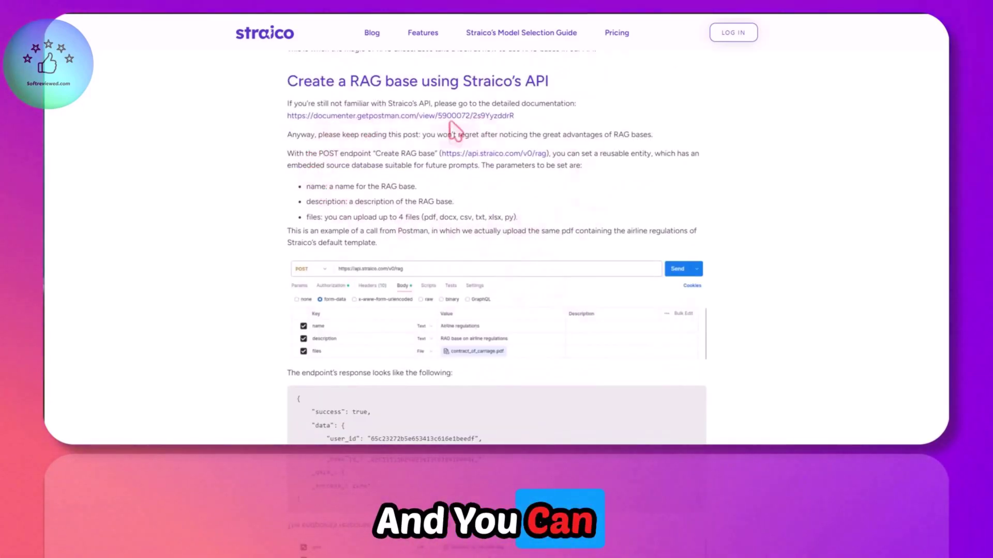
scroll(483, 196, down, 10)
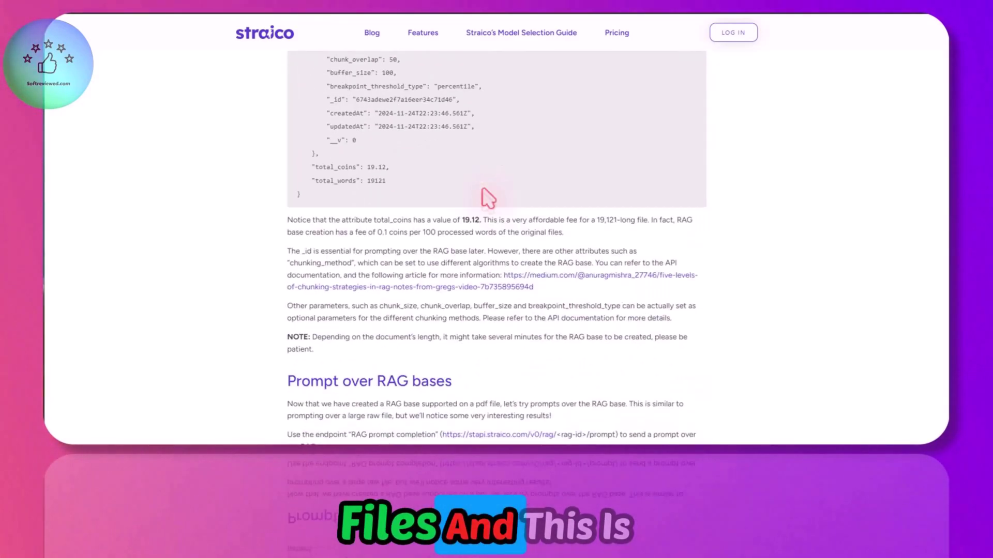
scroll(483, 195, down, 10)
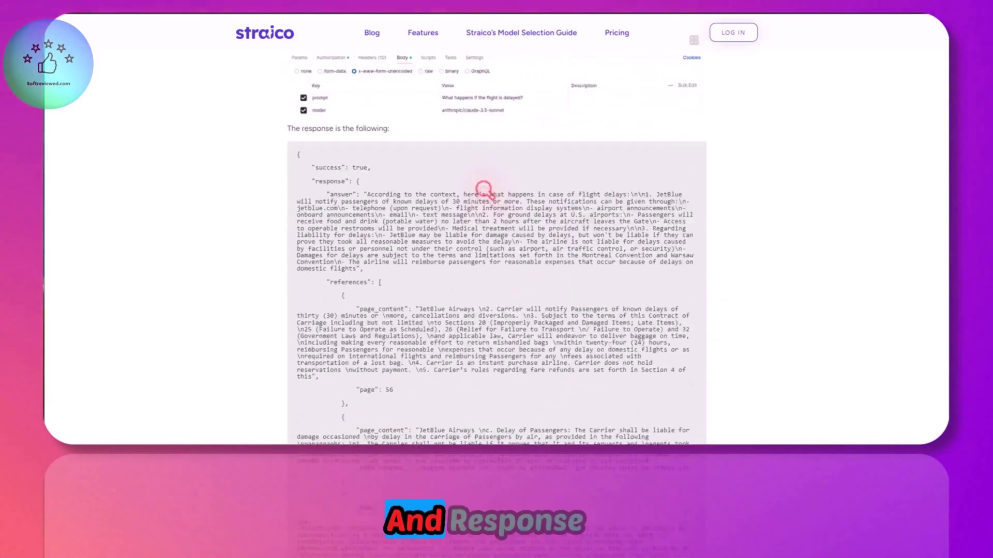
scroll(482, 189, down, 10)
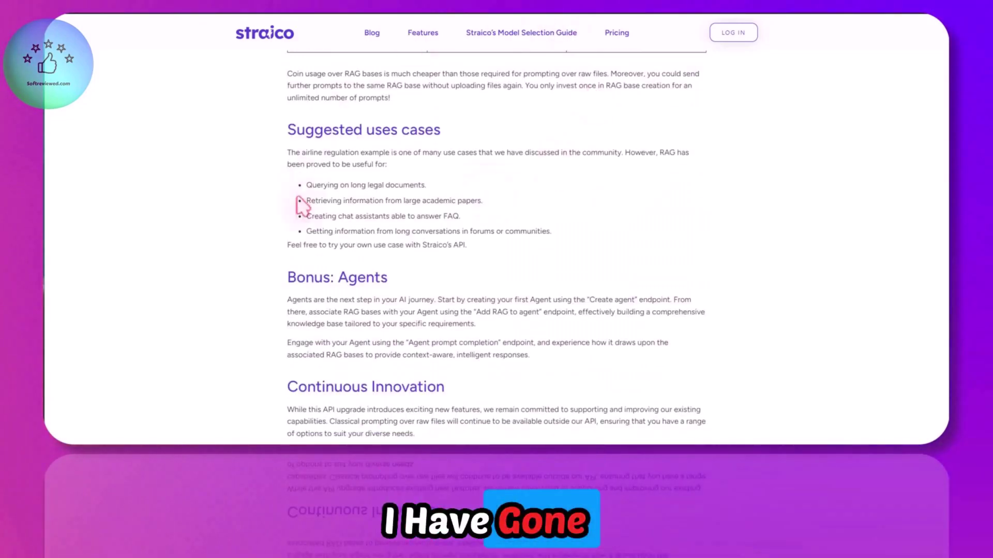
scroll(457, 244, up, 15)
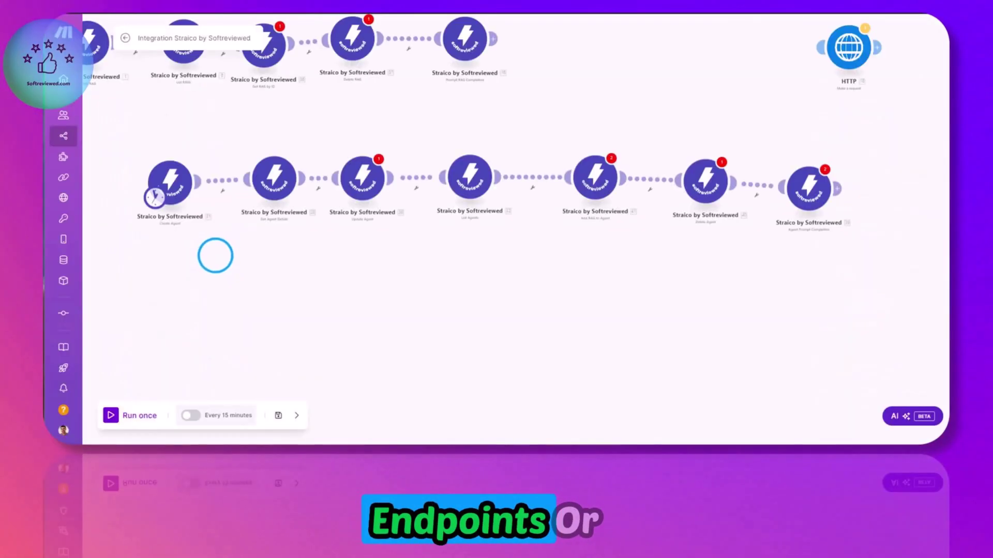
Step: Pan the scenario and open the Create Agent module with agent 'TATA', prompt 'BYBYE', Claude 3.5 Haiku
drag(215, 252, 321, 276)
scroll(467, 274, down, 5)
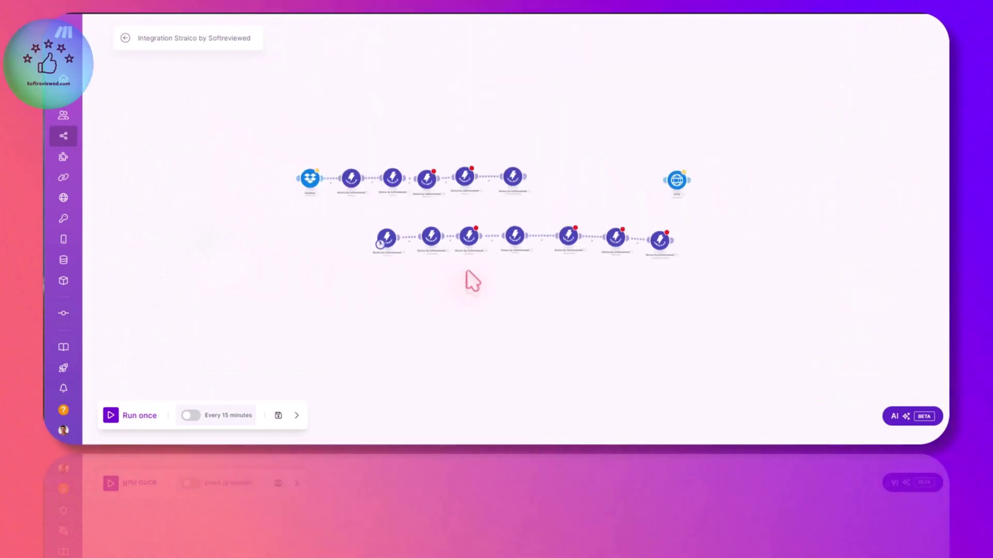
scroll(466, 274, up, 5)
click(466, 271)
drag(466, 274, 437, 283)
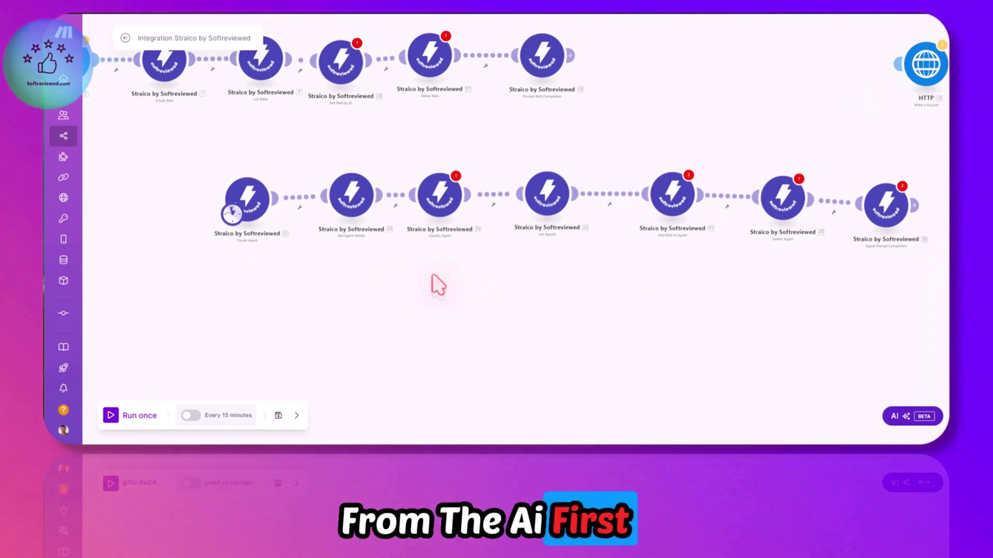
click(249, 201)
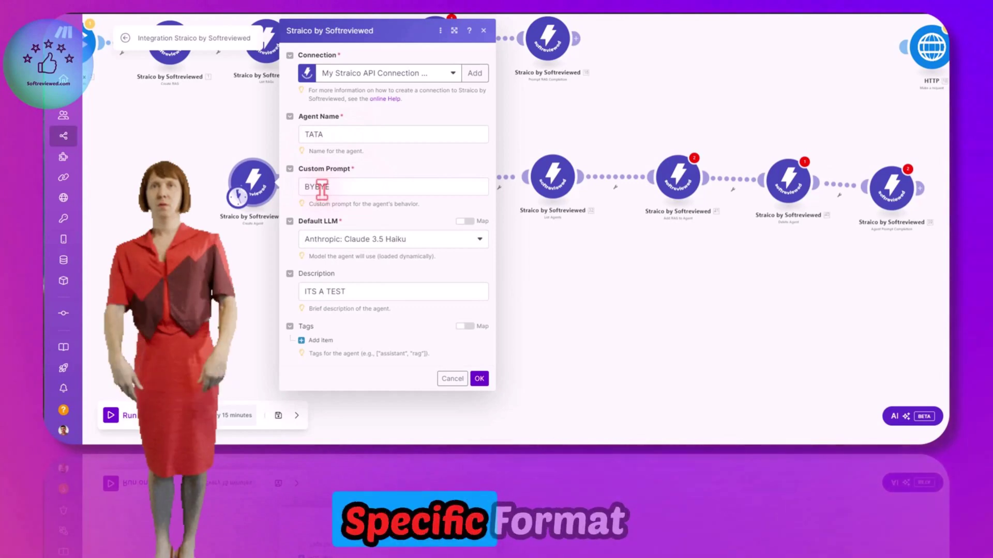
Step: Select the 'BYBYE' custom prompt in Create Agent, then close its settings
click(361, 184)
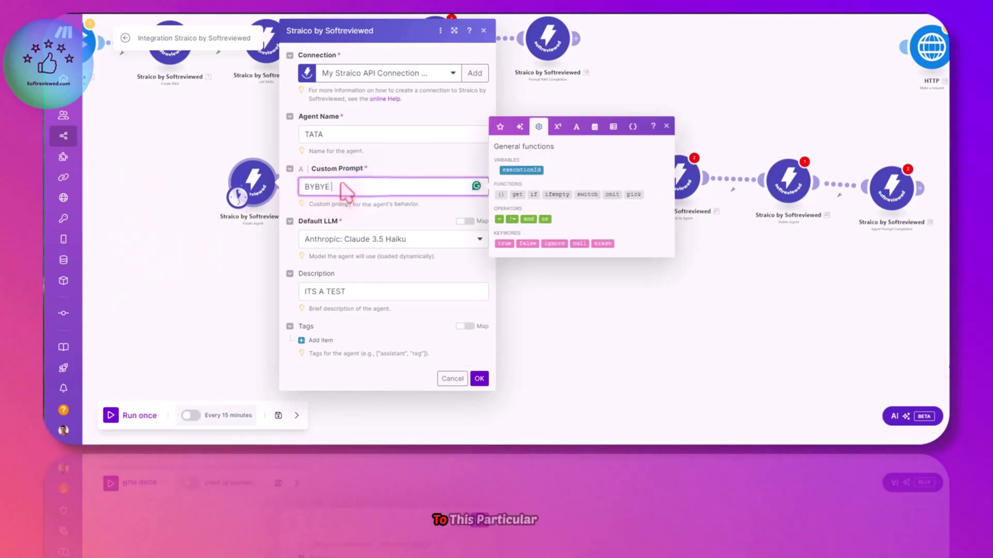
drag(361, 184, 298, 198)
double_click(330, 187)
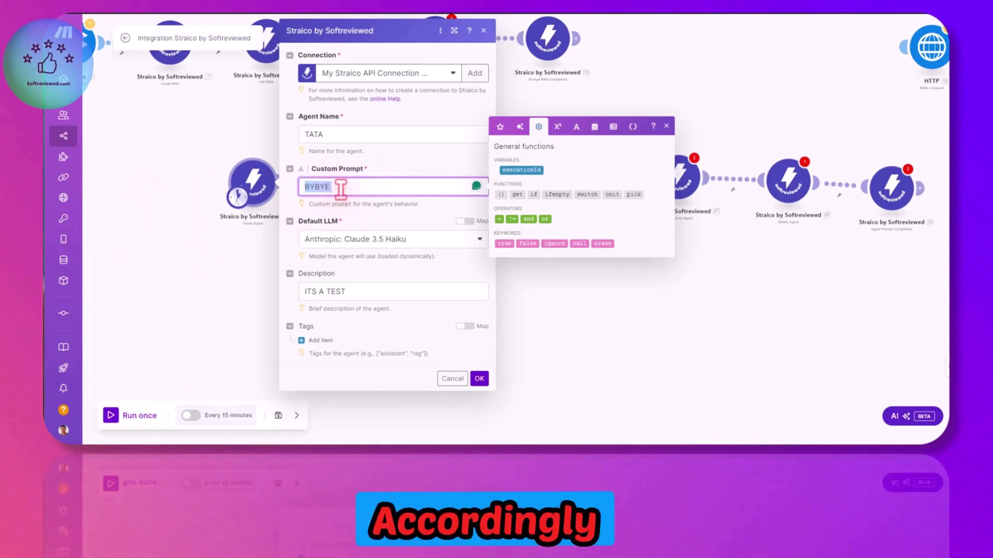
click(480, 378)
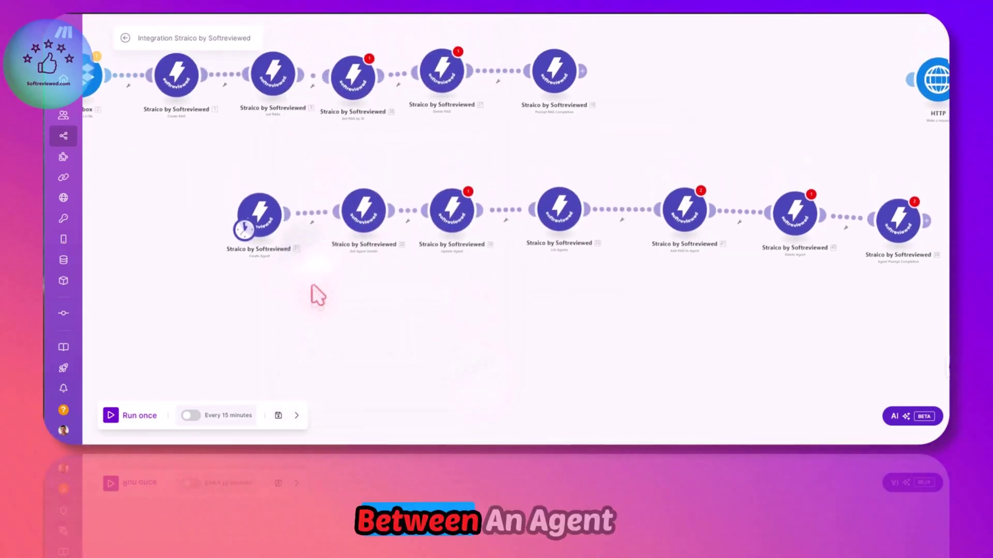
Step: Review Prompt RAG Completion's prompt 'what is this about ?' and GPT-3.5 Turbo 16k model
click(562, 78)
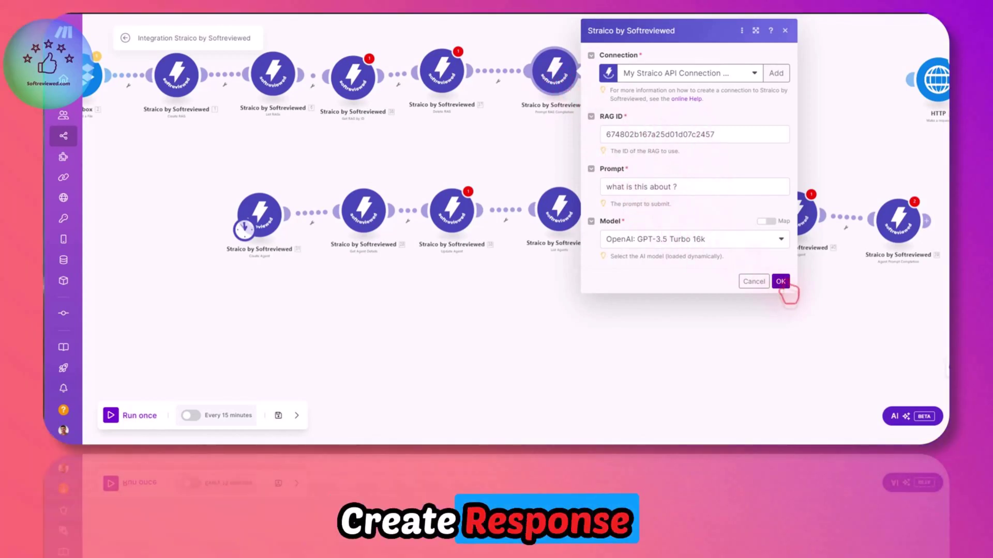
click(781, 282)
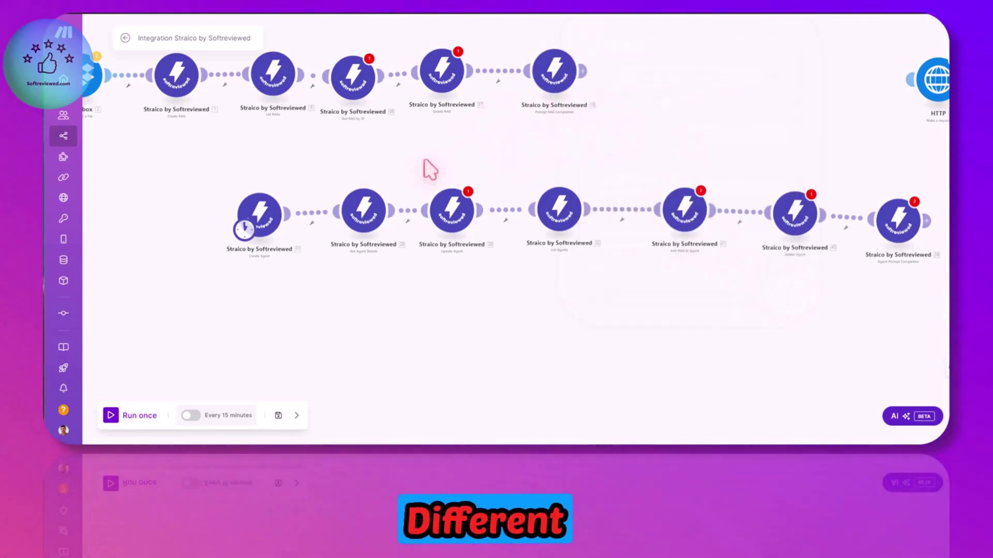
click(418, 262)
Step: Pan the canvas and open the Create RAG module's settings
scroll(418, 279, right, 2)
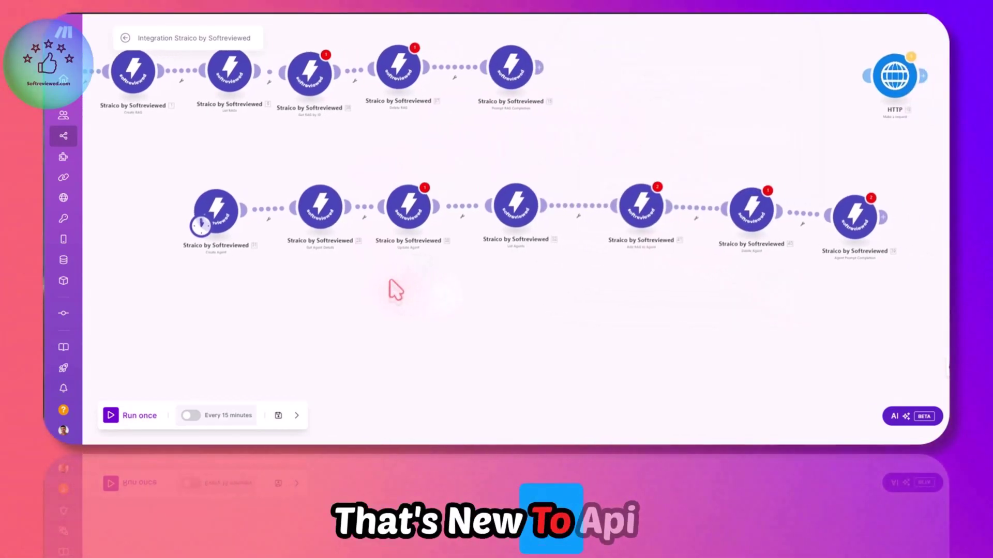
scroll(244, 294, up, 2)
drag(140, 127, 275, 280)
click(235, 203)
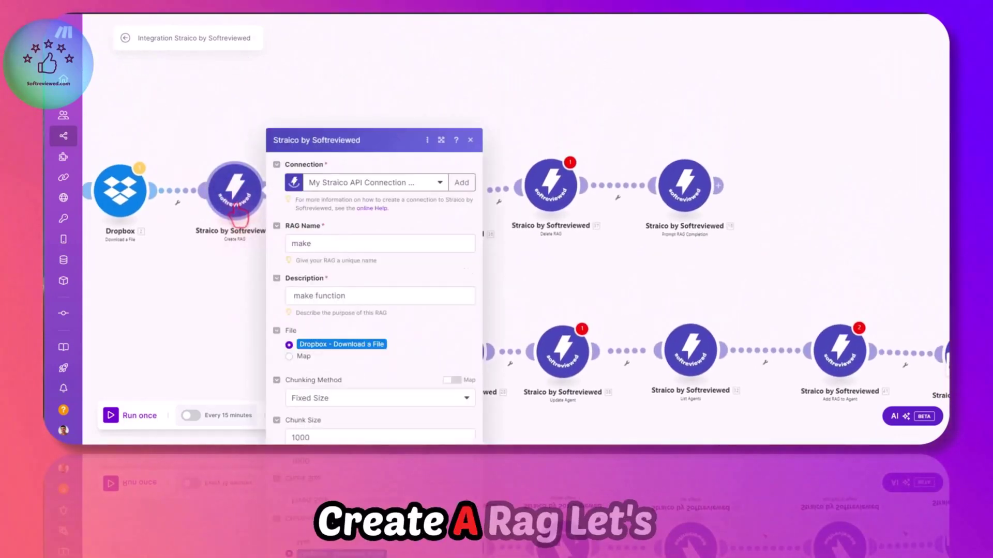
Step: Name the RAG 'YT EXAMPLE' with description 'YT Description' and open a new browser tab
double_click(327, 140)
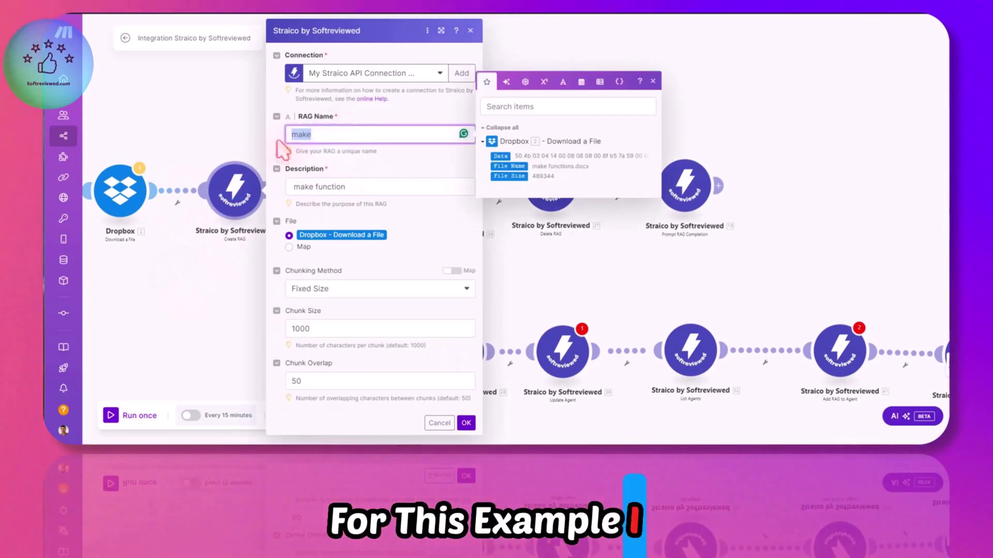
text(YT)
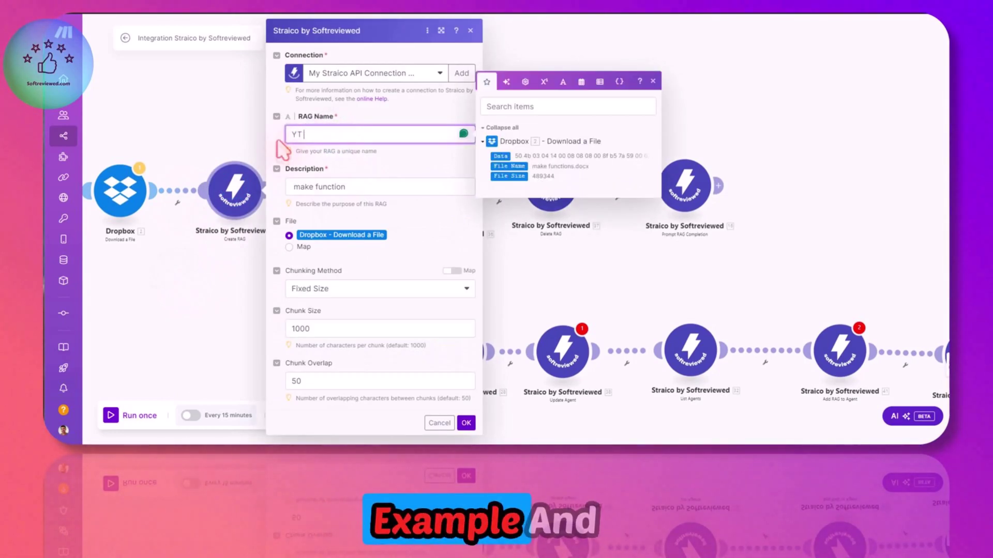
text( EXAM)
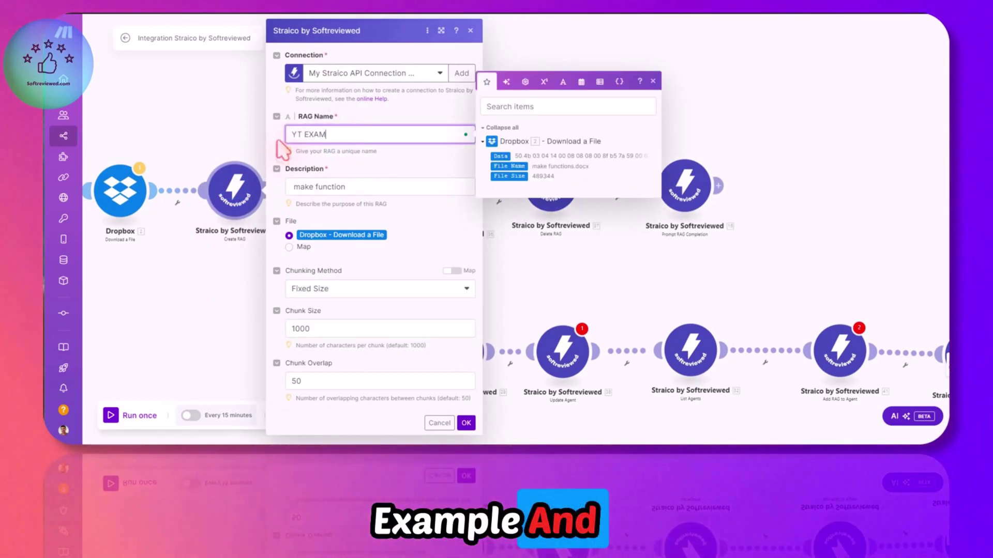
text(PLE)
triple_click(342, 186)
text(YT)
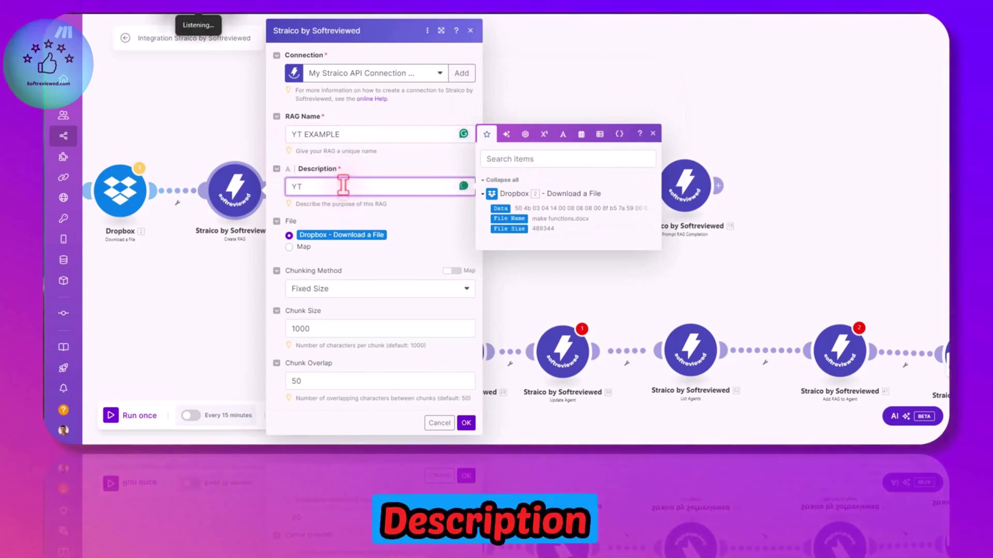
text( Description)
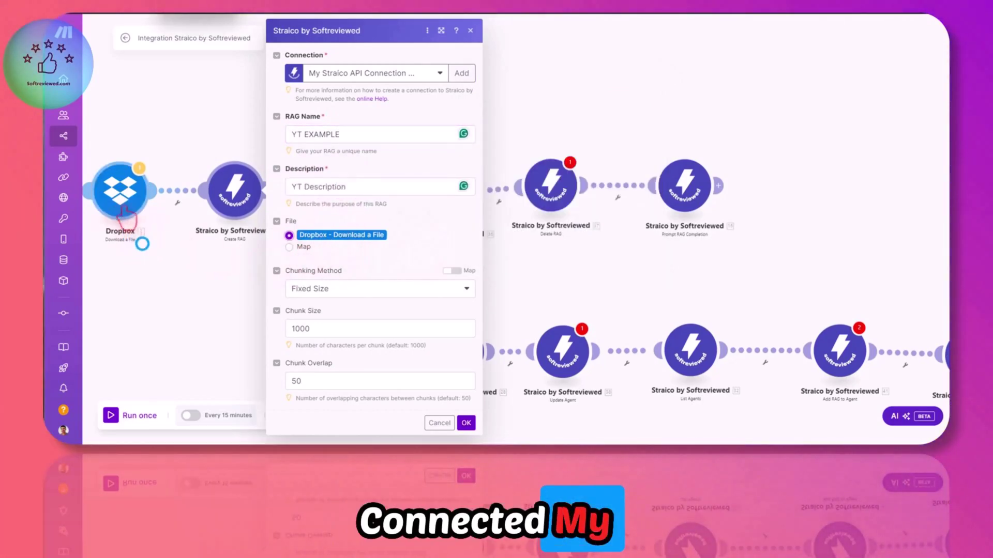
drag(124, 219, 163, 220)
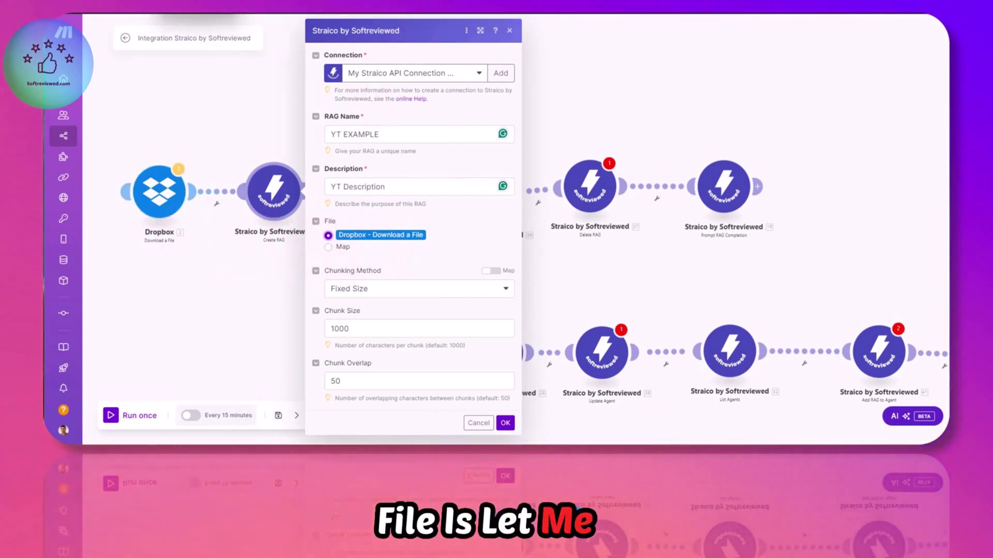
key(ctrl+t)
Step: In Dropbox, open 'make functions', dismiss the upgrade offer and scroll through its string functions
text(DROP)
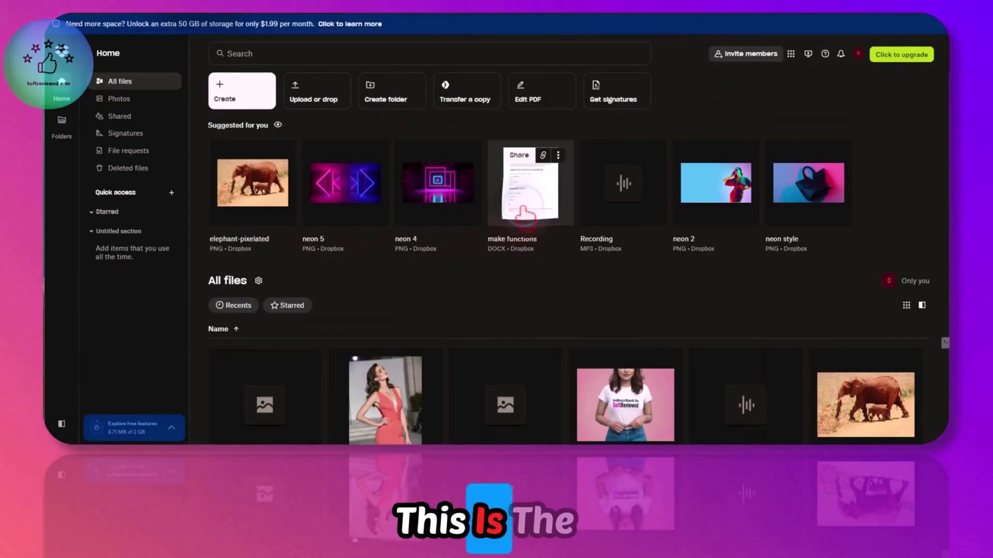
click(525, 214)
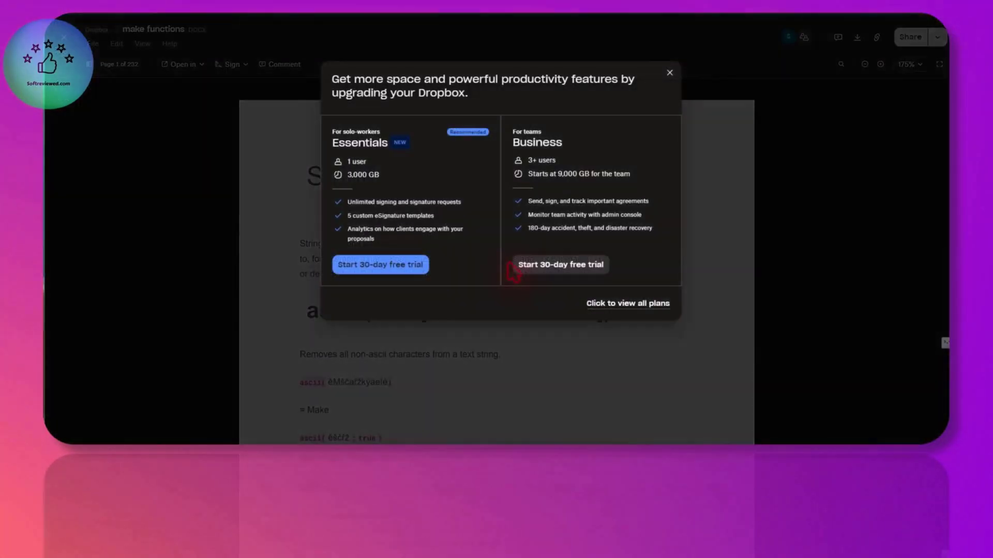
click(670, 73)
scroll(504, 241, down, 15)
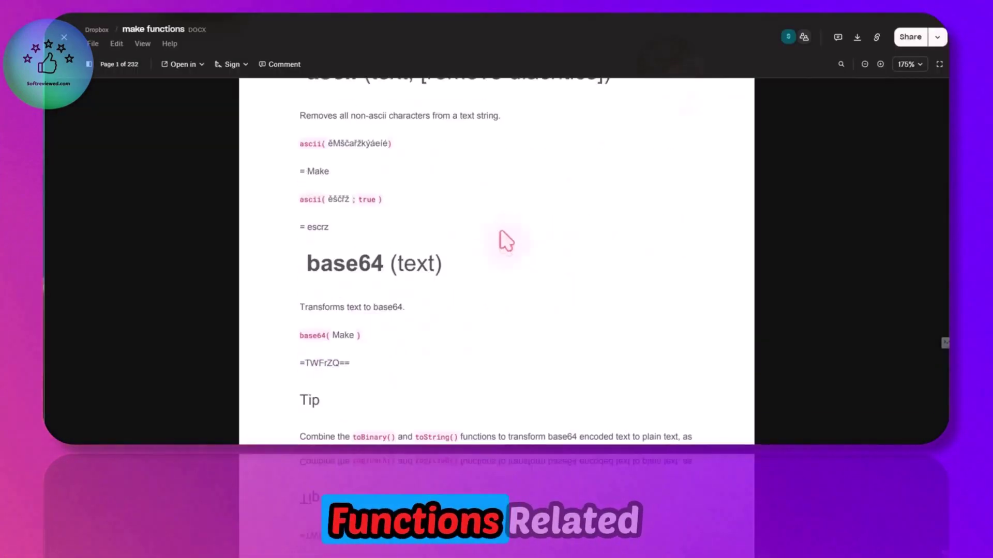
scroll(505, 239, down, 20)
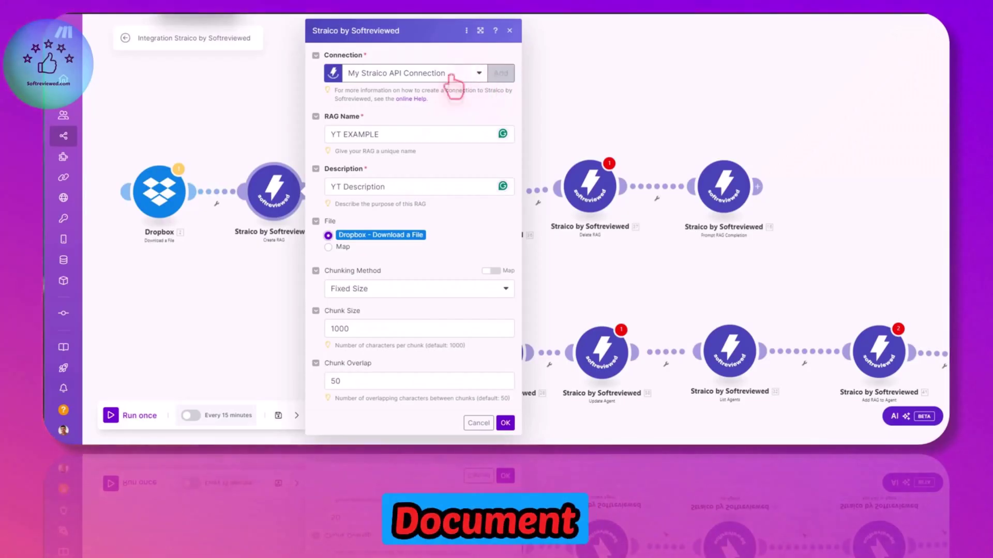
Step: Check the Dropbox download step, then save Create RAG with Fixed Size chunking, size 1000, overlap 50
click(150, 204)
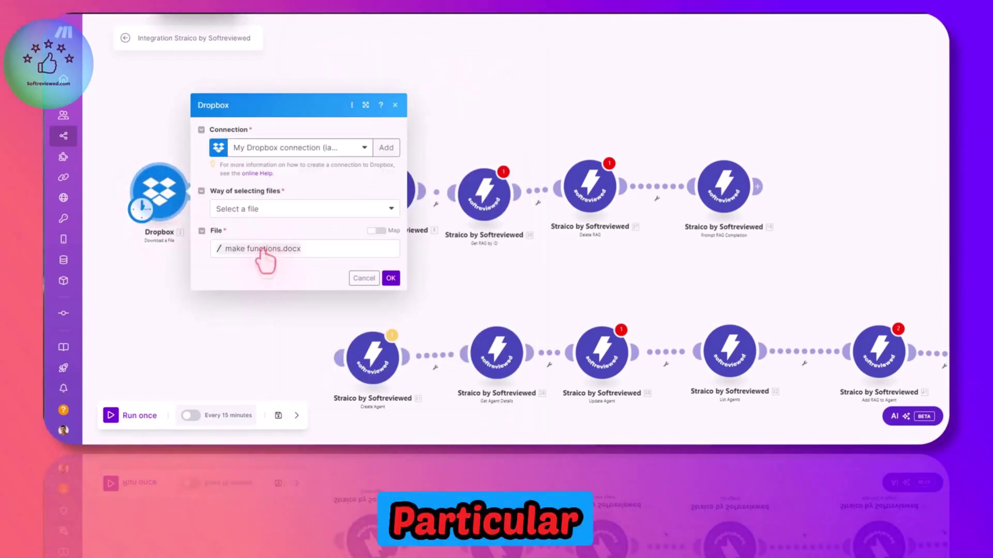
click(160, 260)
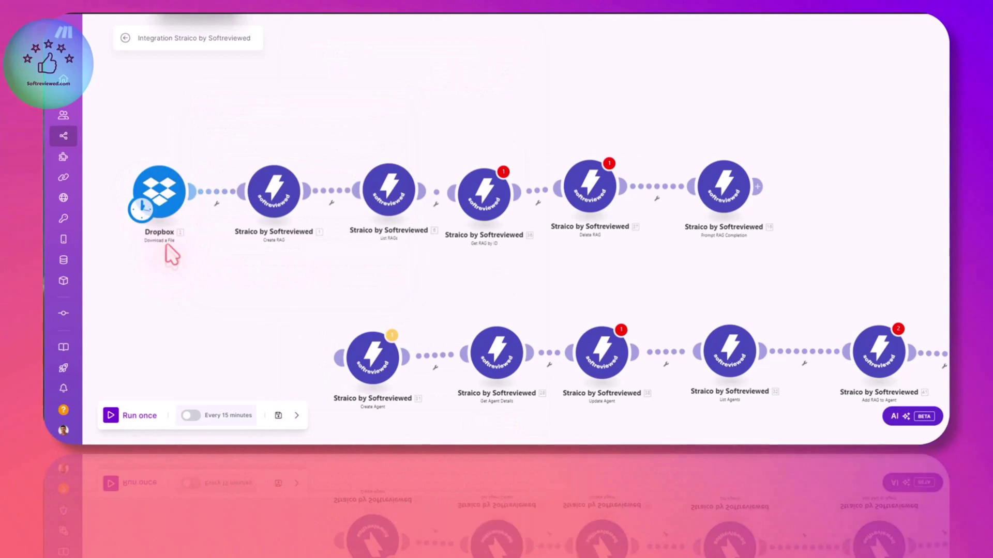
click(254, 209)
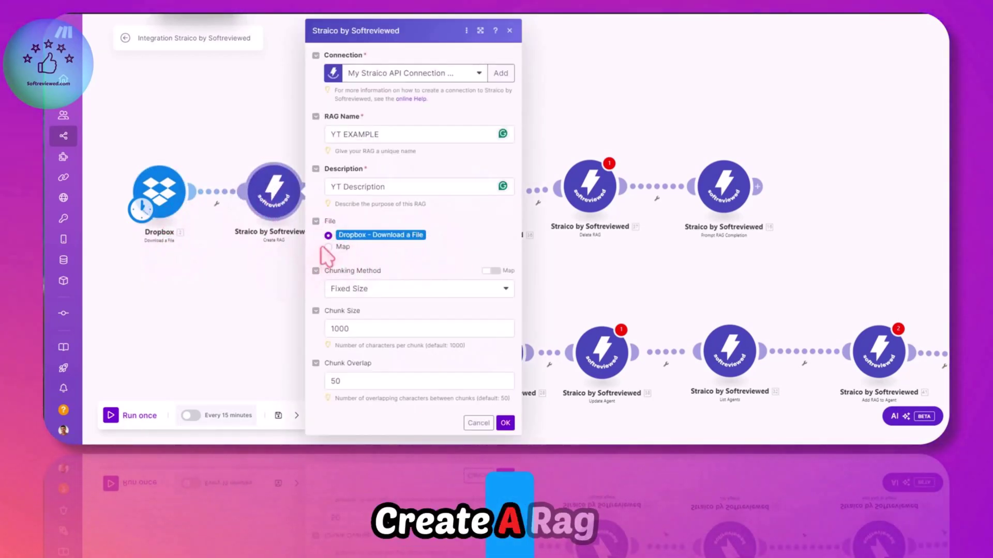
click(372, 293)
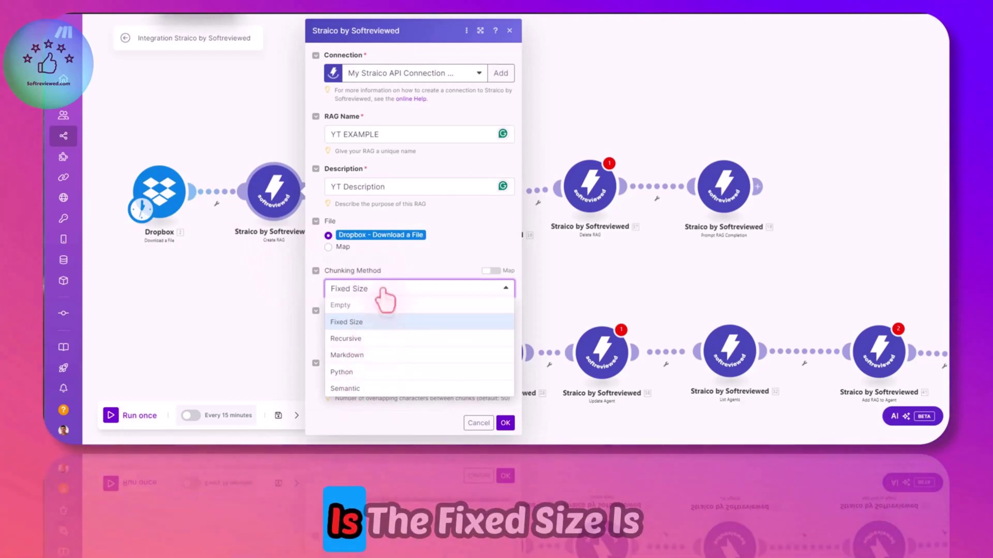
click(398, 285)
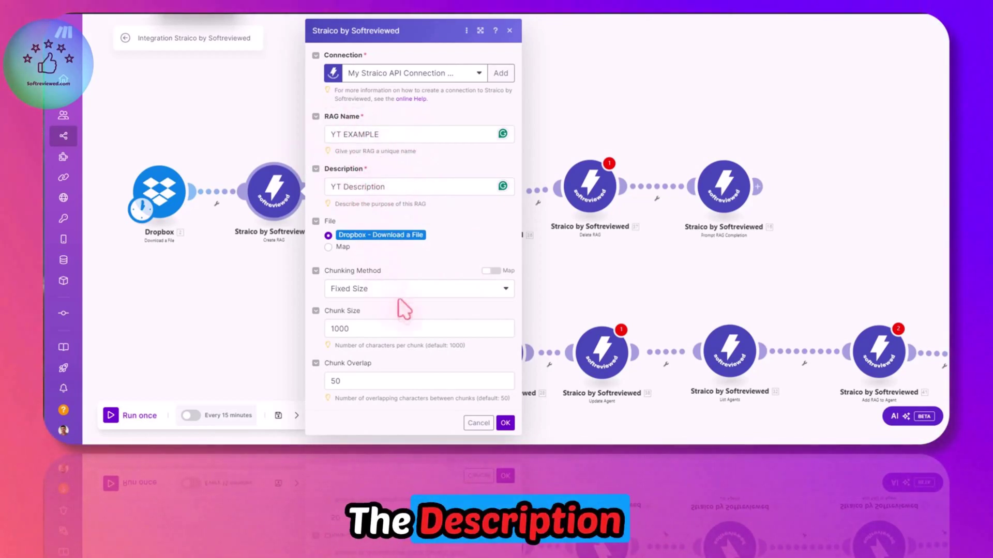
click(504, 423)
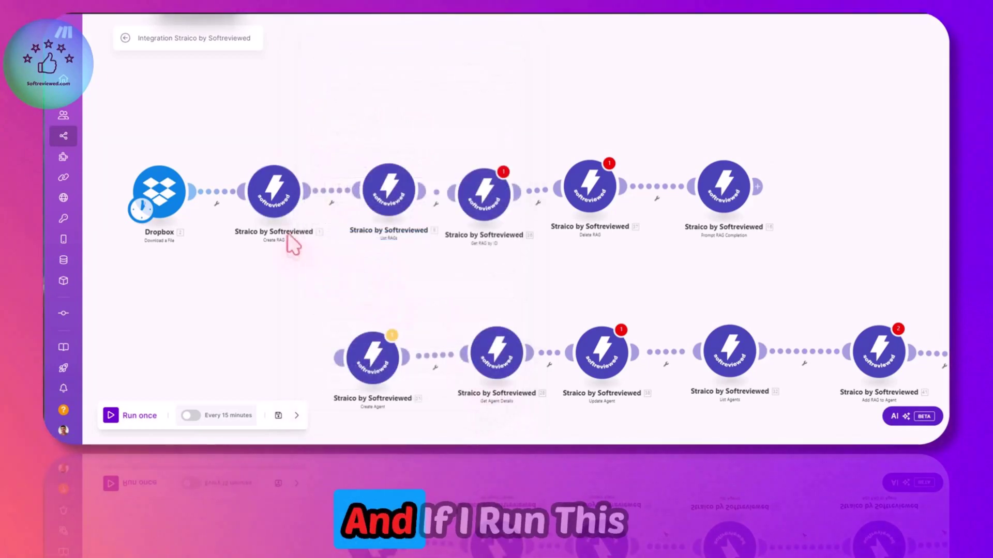
Step: Unlink the modules after Create RAG and run the scenario once
right_click(284, 212)
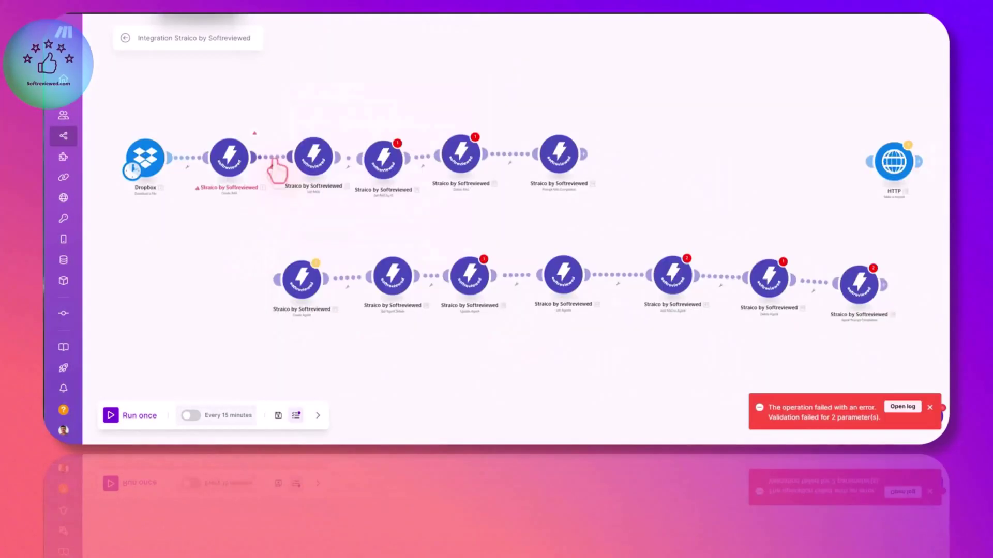
right_click(303, 196)
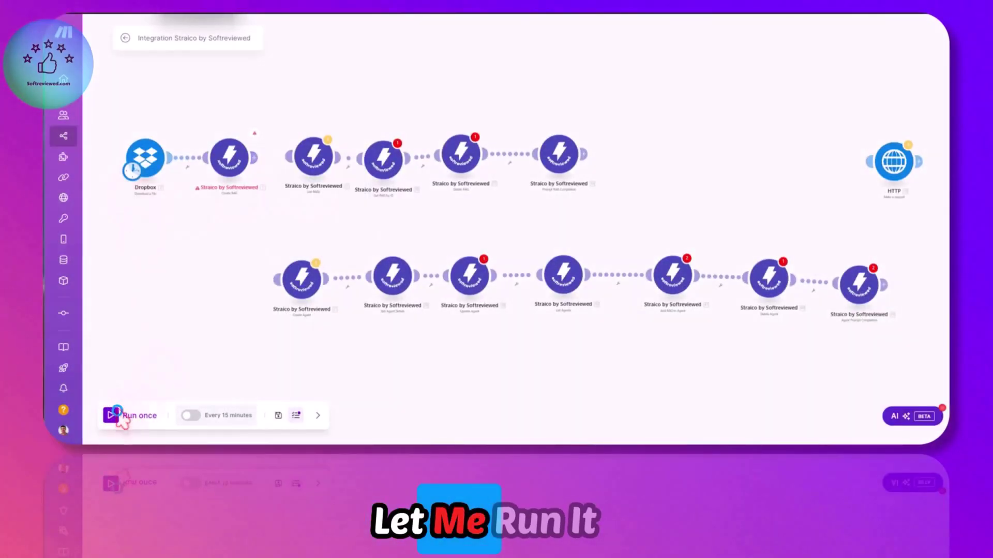
click(117, 414)
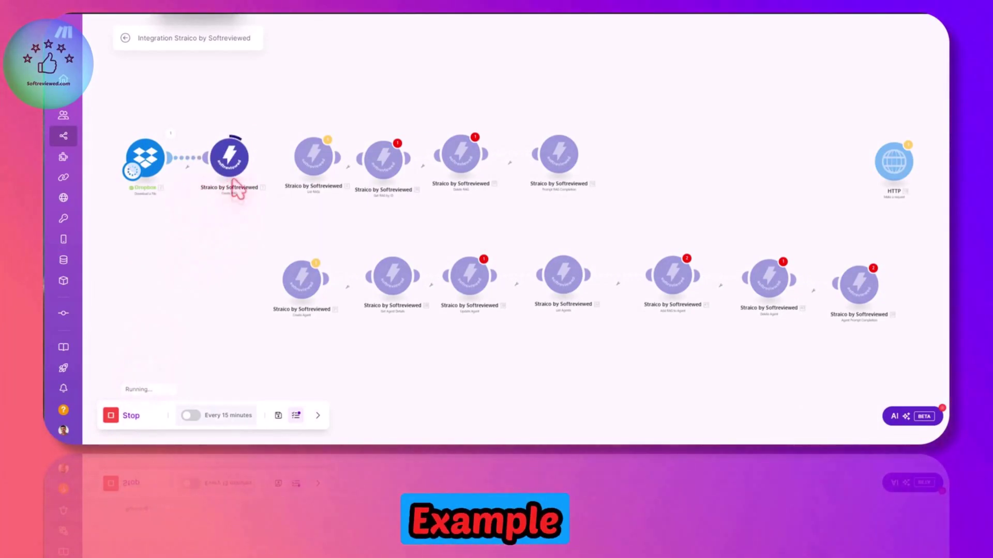
Step: Inspect Create RAG's output: the RAG URL and full_response for YT EXAMPLE
click(255, 135)
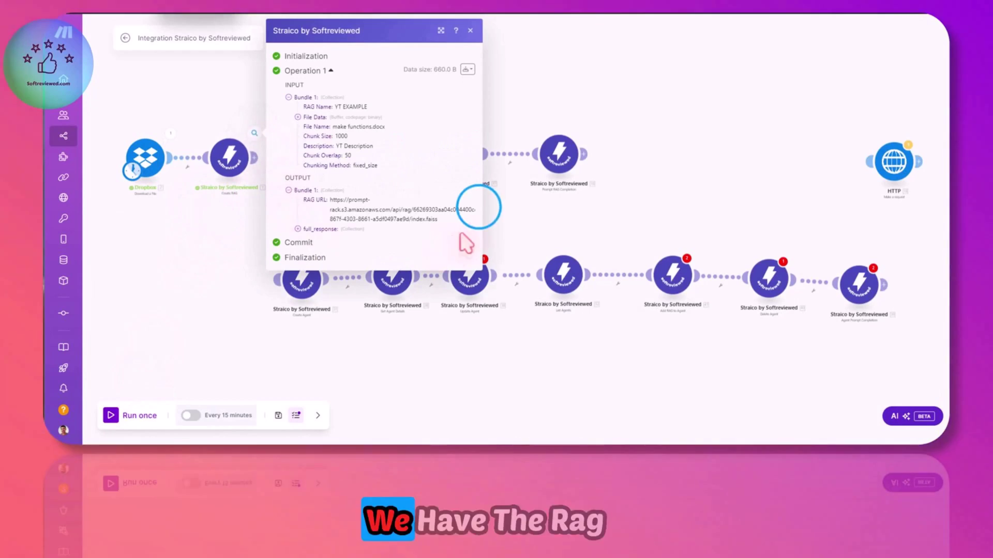
drag(484, 209, 617, 207)
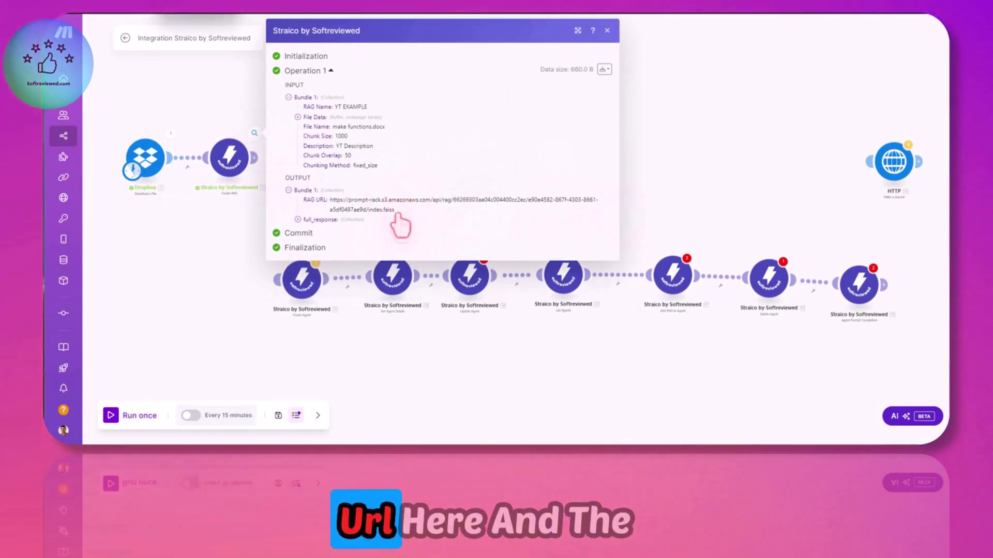
click(297, 220)
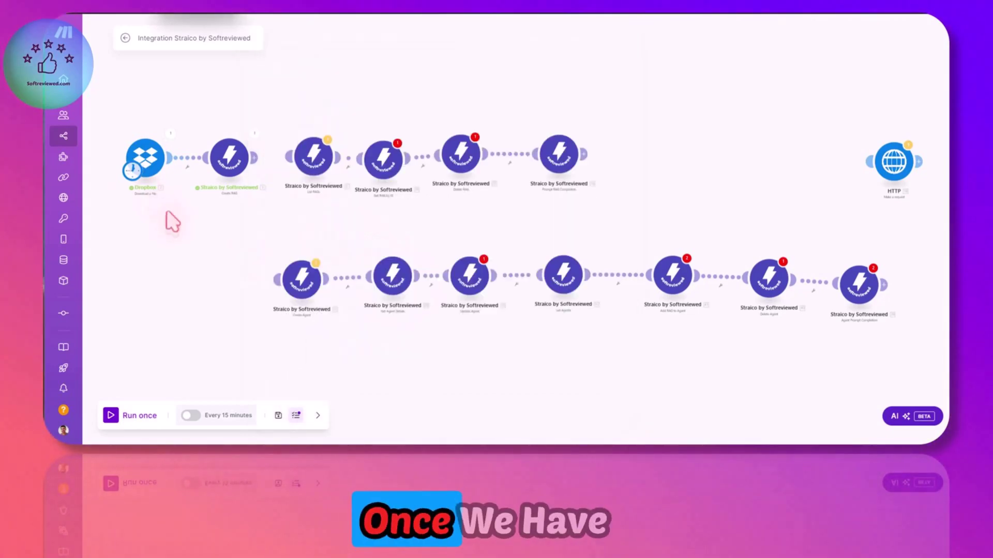
Step: Unlink List RAGs from Get RAG by ID and save the connection settings
scroll(217, 226, up, 3)
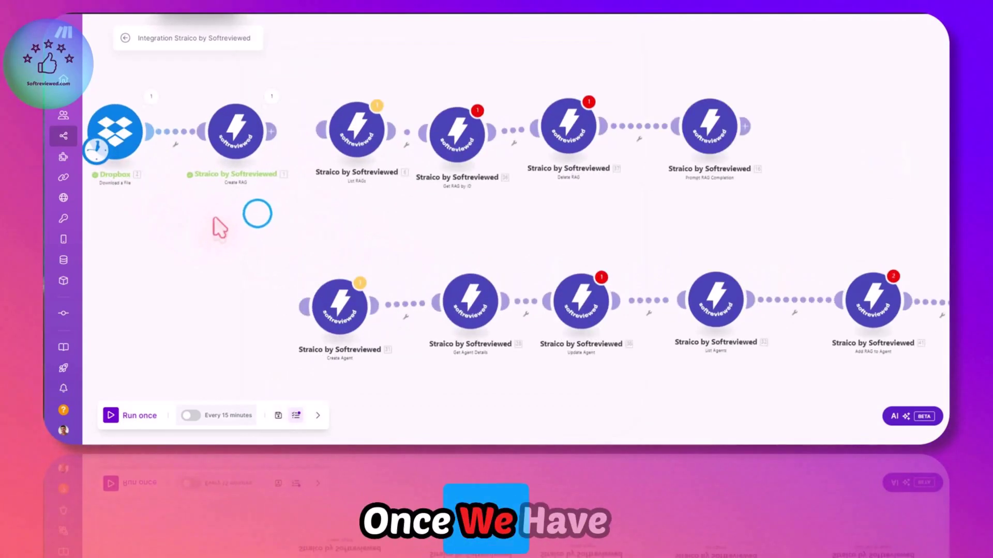
drag(254, 211, 273, 226)
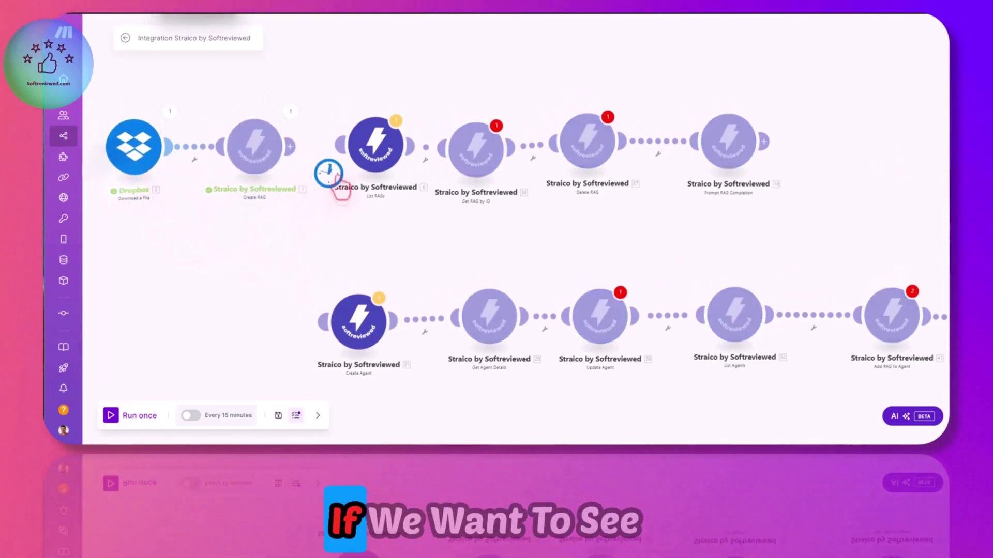
click(429, 153)
click(468, 172)
click(379, 143)
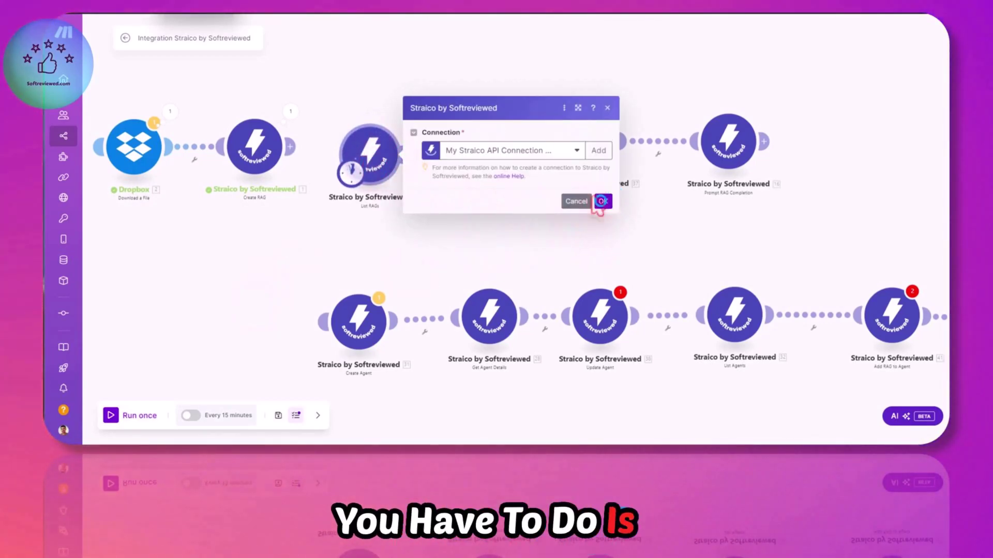
click(601, 202)
Step: Run only List RAGs and inspect its nine RAGs, selecting YT EXAMPLE's id in item 9
right_click(375, 155)
click(396, 176)
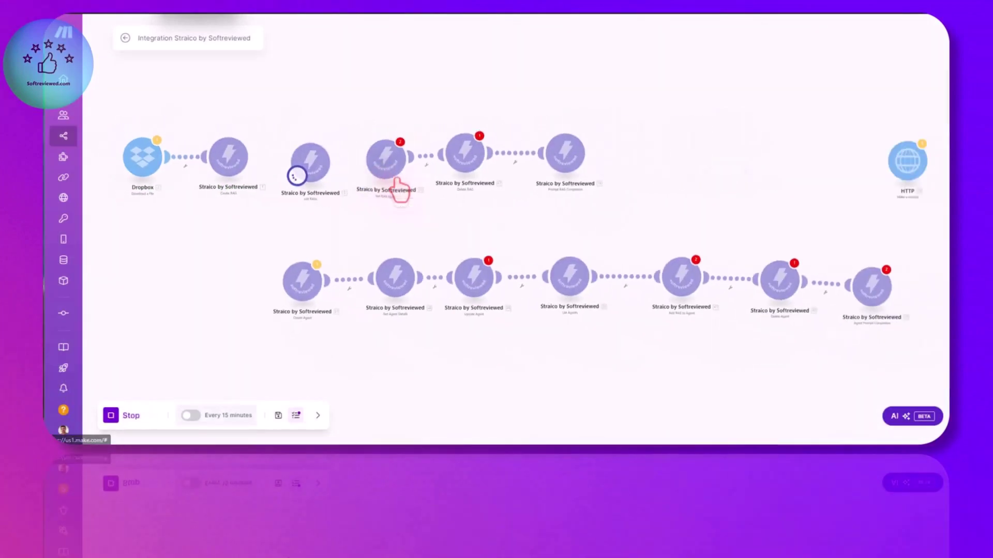
click(378, 184)
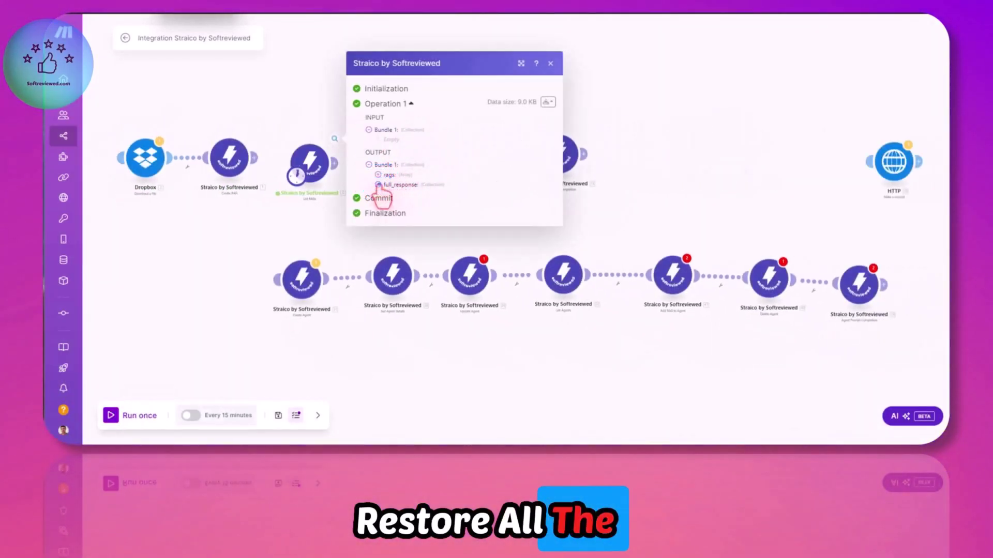
click(378, 175)
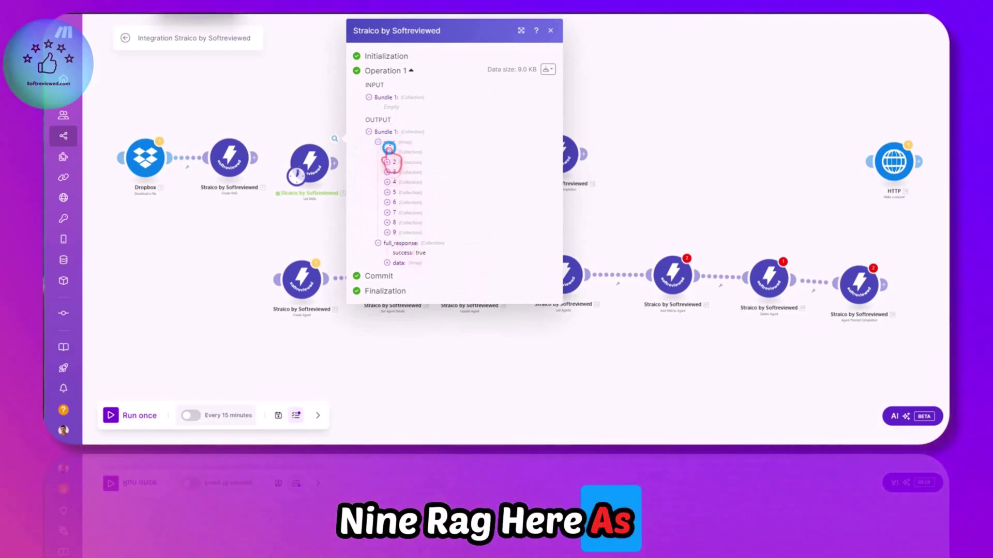
click(387, 153)
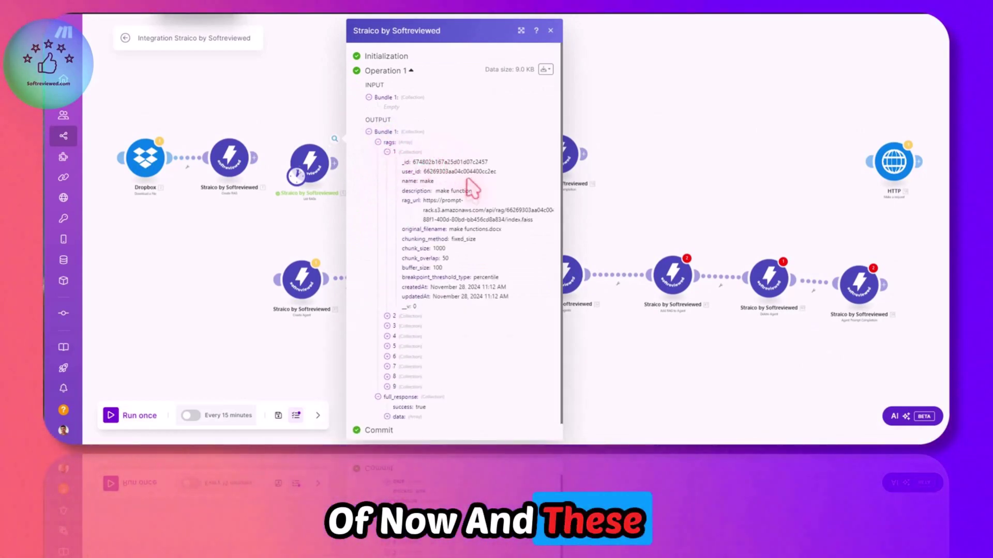
click(392, 386)
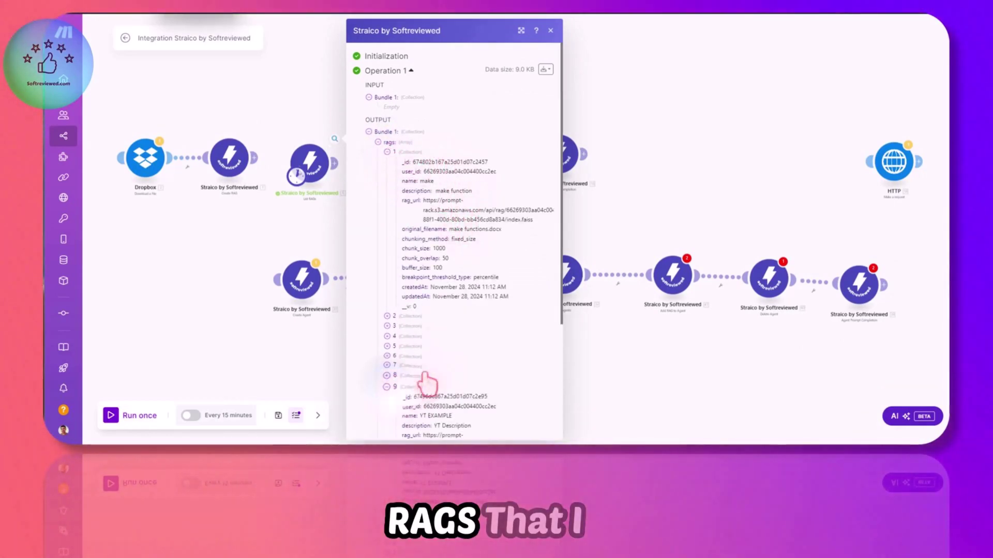
scroll(425, 383, down, 4)
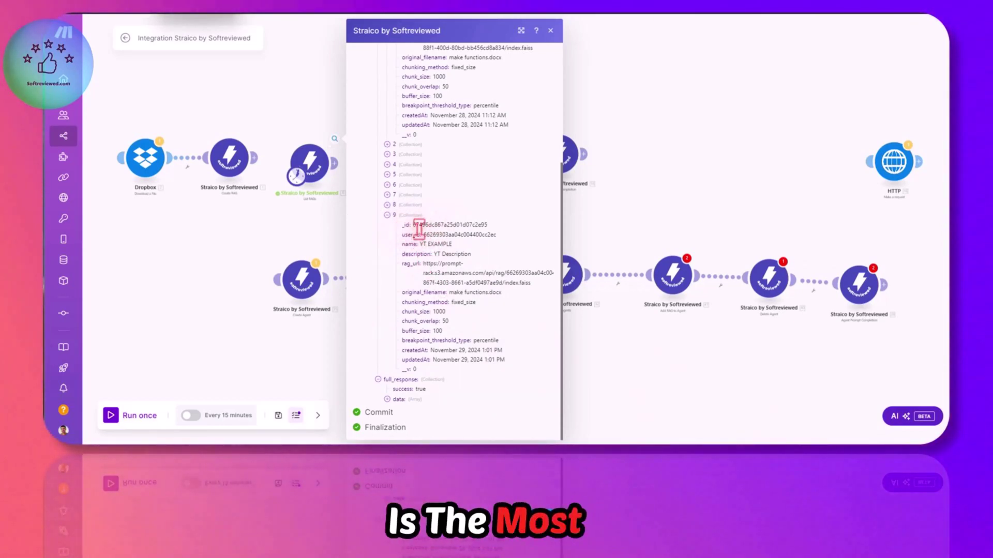
drag(402, 224, 504, 237)
scroll(388, 212, up, 10)
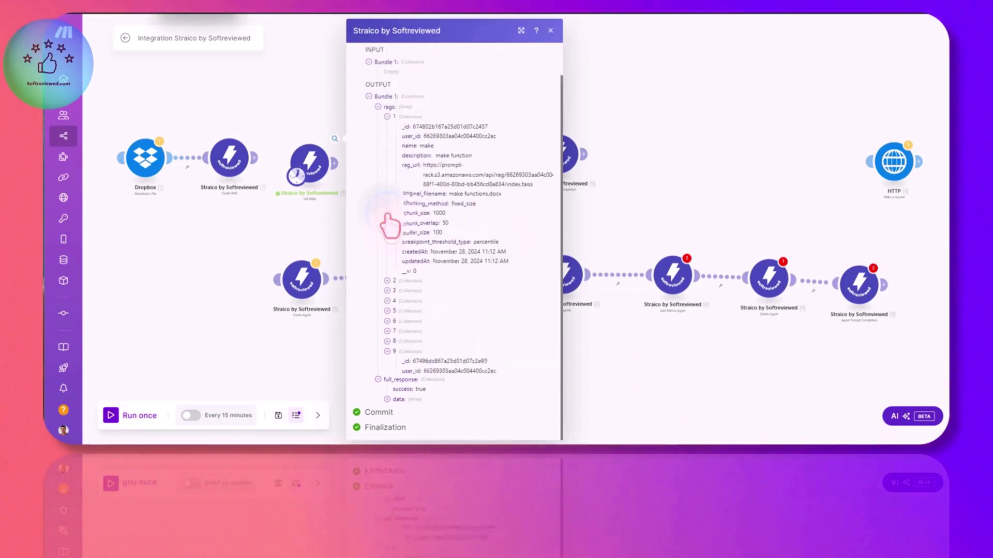
Step: Close the List RAGs output and unlink Get RAG by ID from Delete RAG
click(297, 176)
scroll(314, 178, up, 5)
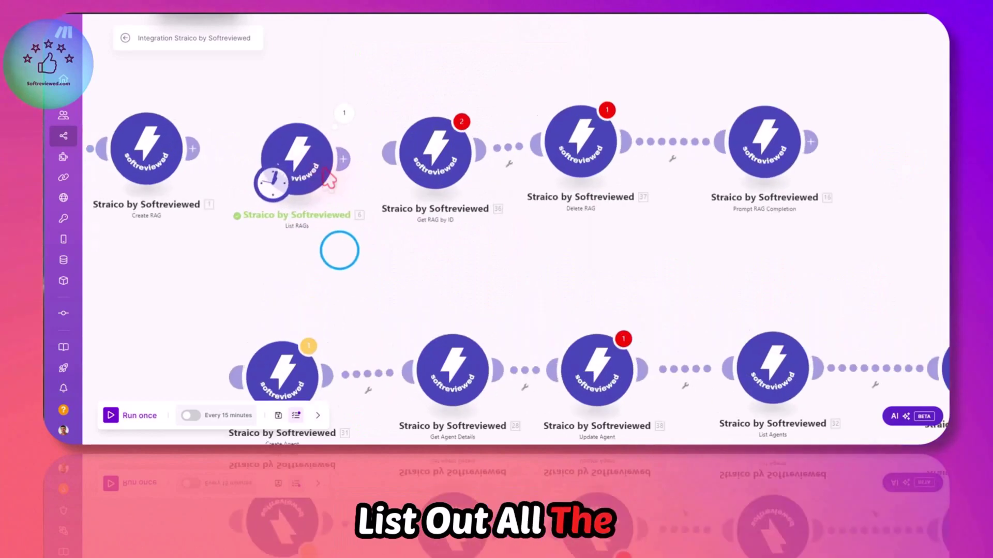
drag(338, 249, 275, 252)
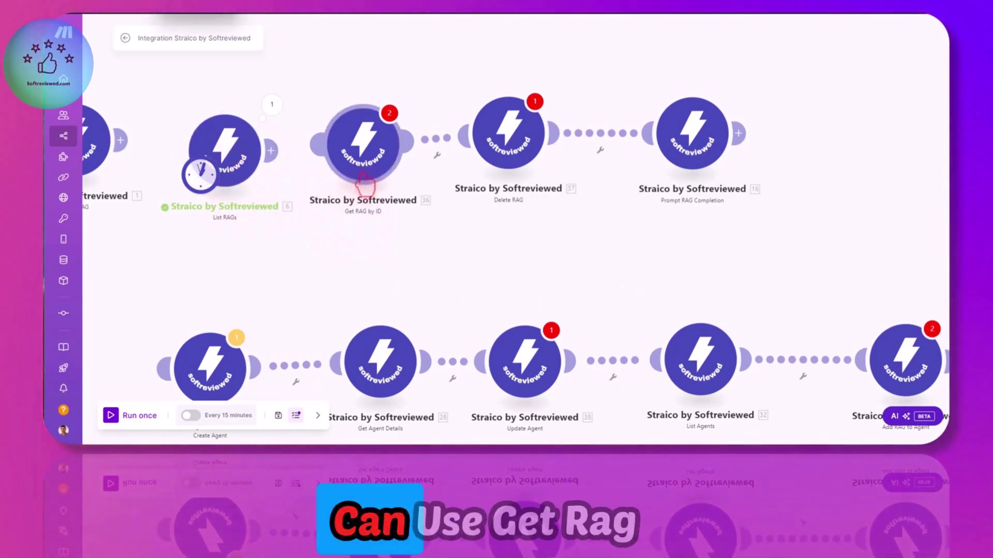
click(451, 162)
click(454, 168)
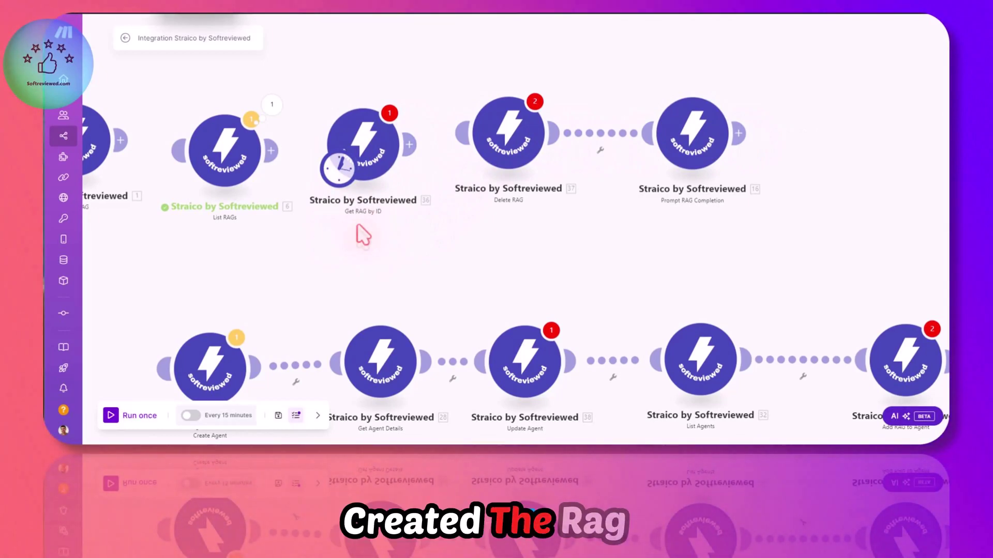
Step: Copy the _id of item 9 (YT EXAMPLE) from the List RAGs output
click(382, 150)
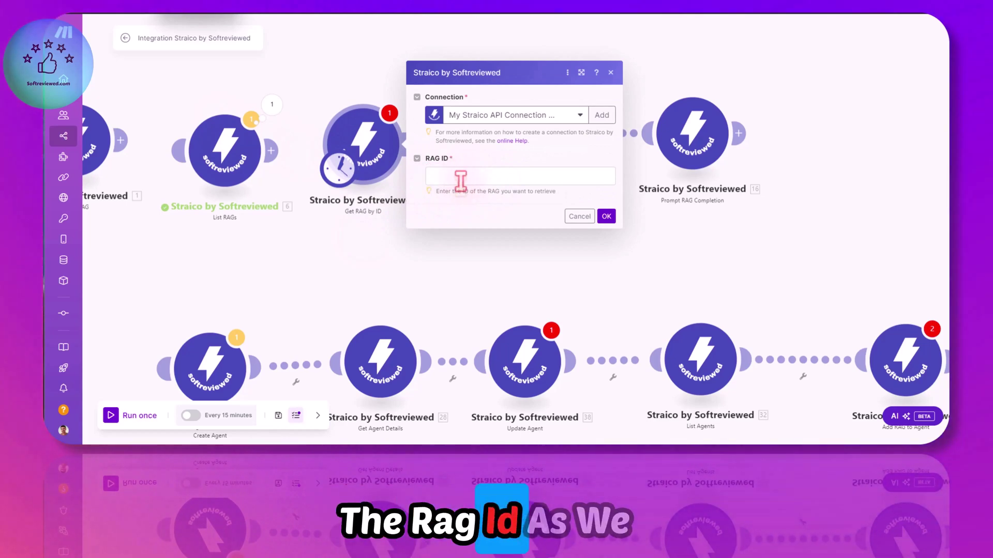
click(271, 105)
click(325, 142)
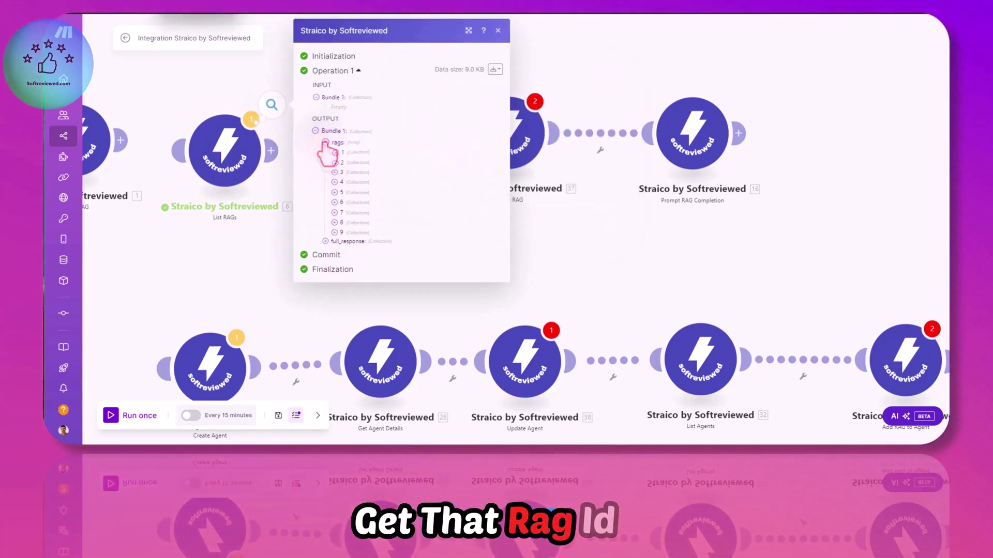
click(335, 233)
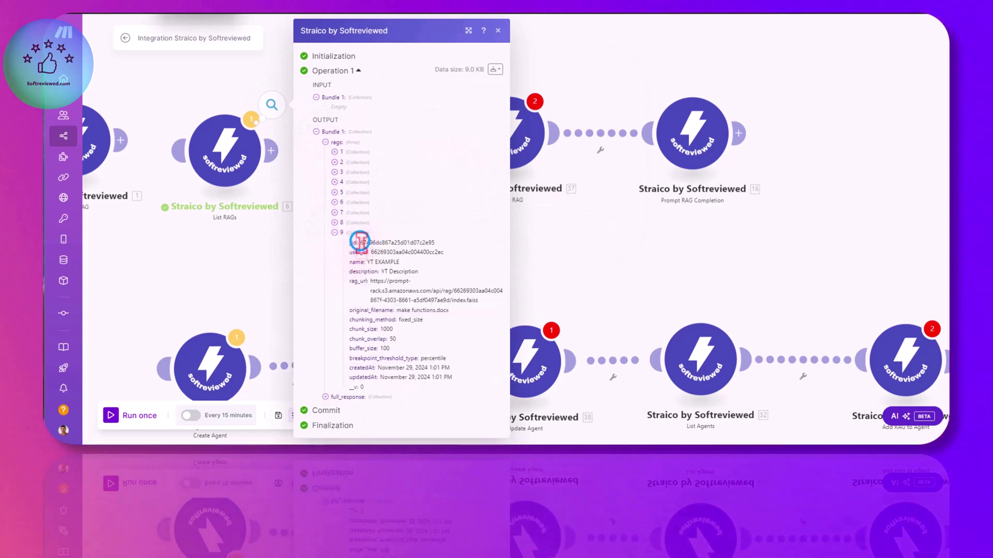
drag(361, 243, 435, 243)
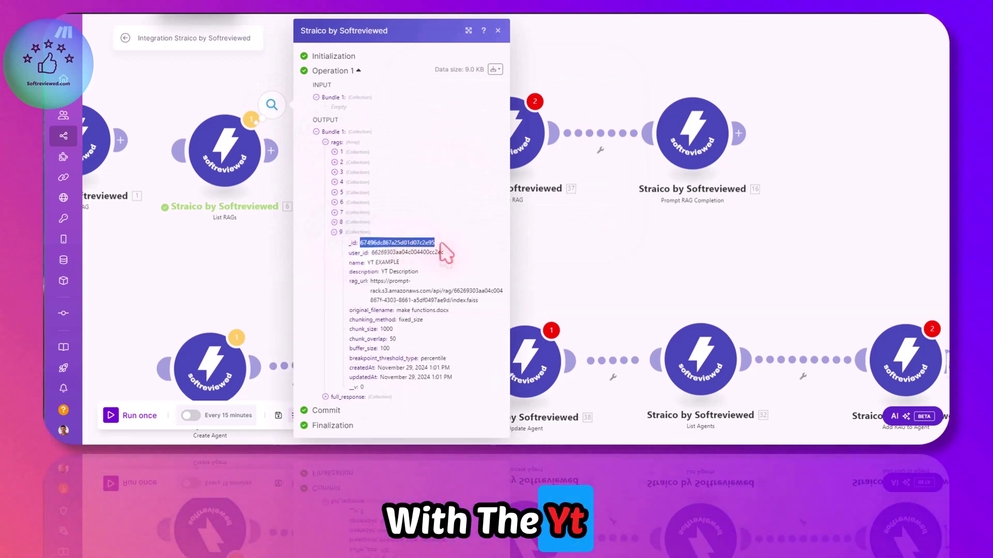
right_click(410, 243)
click(450, 36)
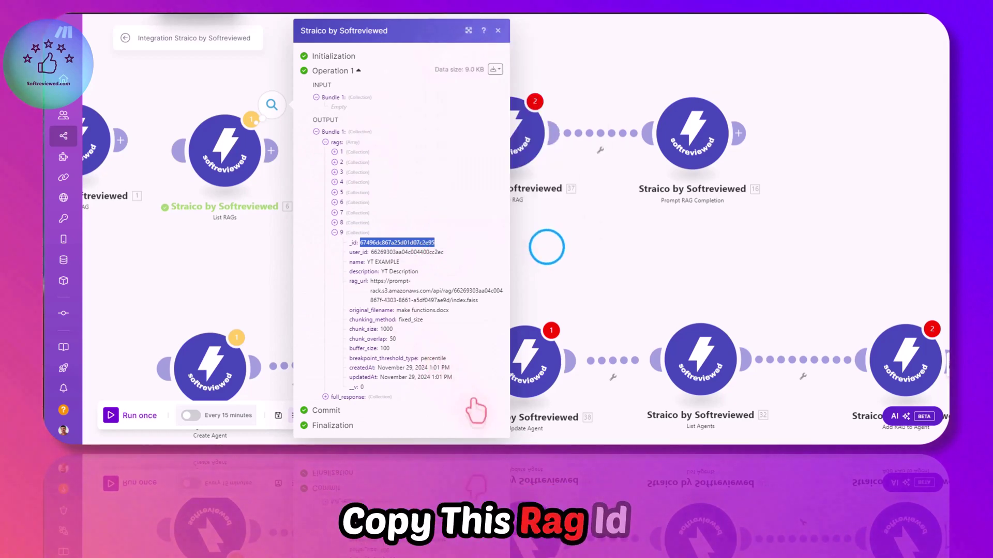
Step: Paste the copied ID into Get RAG by ID's RAG ID field
click(550, 253)
click(362, 150)
right_click(453, 176)
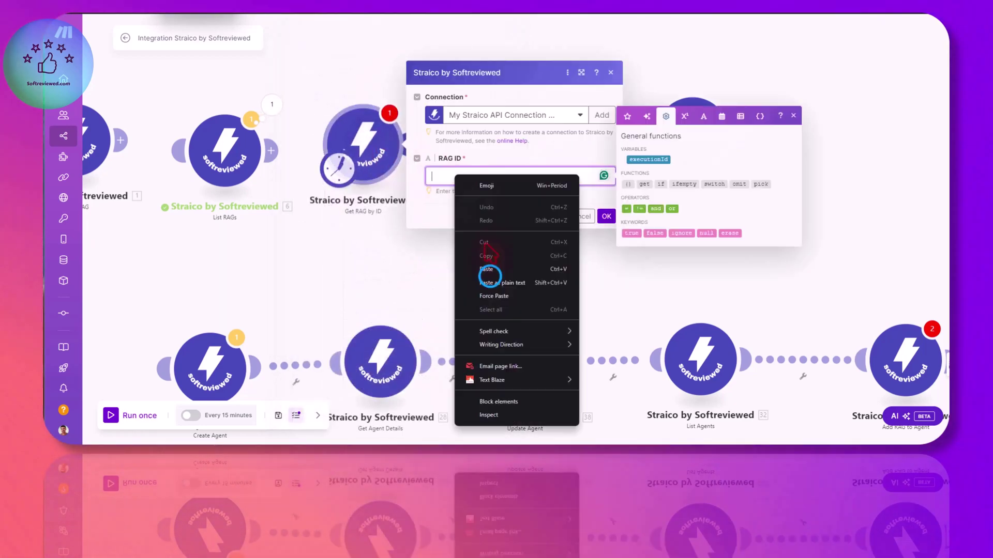
click(491, 278)
Step: Confirm the Get RAG by ID settings and run that module alone
click(603, 216)
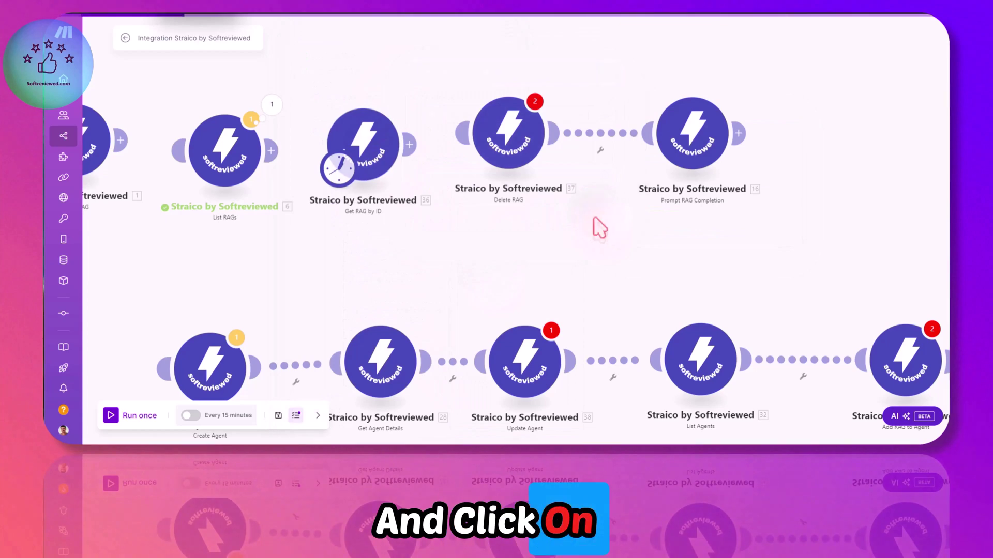
right_click(360, 158)
click(383, 168)
Step: Inspect the returned data: YT Description, make functions.docx, fixed_size chunking, size 1000, overlap 50
scroll(393, 195, down, 3)
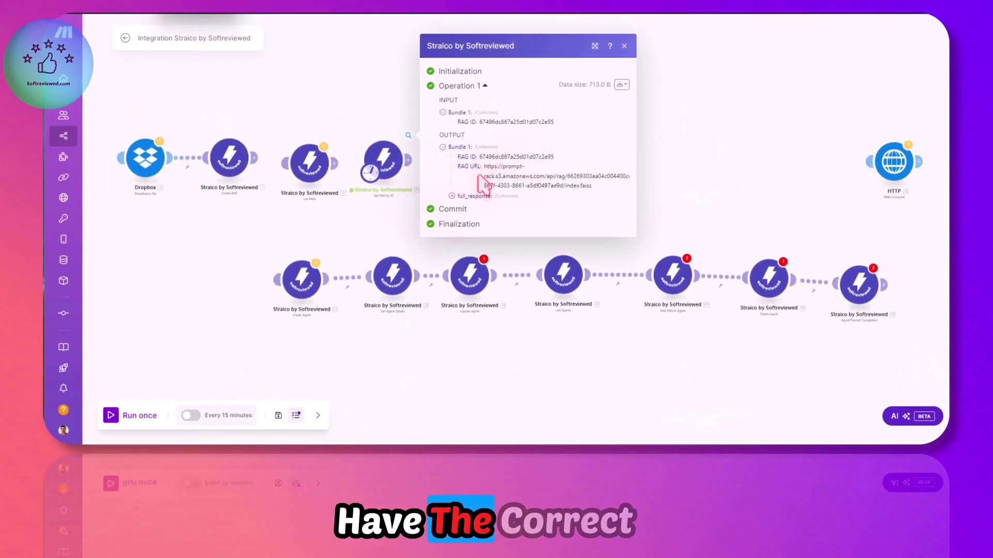
click(451, 195)
click(461, 200)
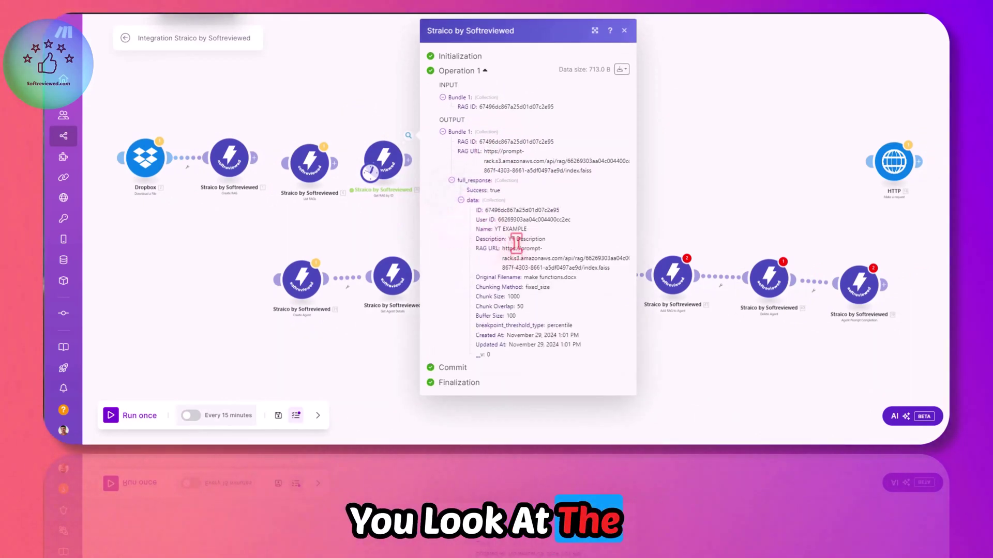
mouse_move(494, 228)
mouse_down()
mouse_move(528, 229)
mouse_move(511, 239)
mouse_up()
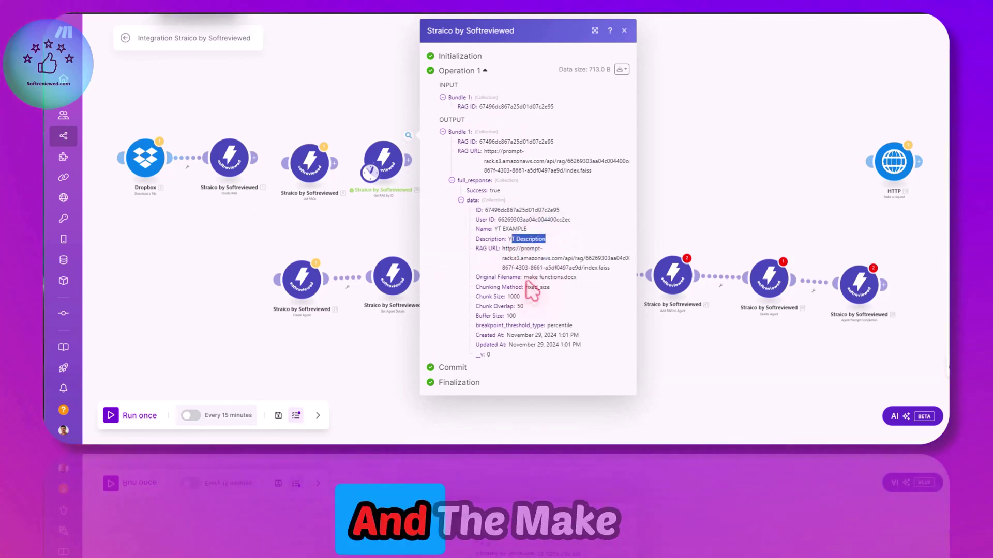
drag(578, 279, 526, 279)
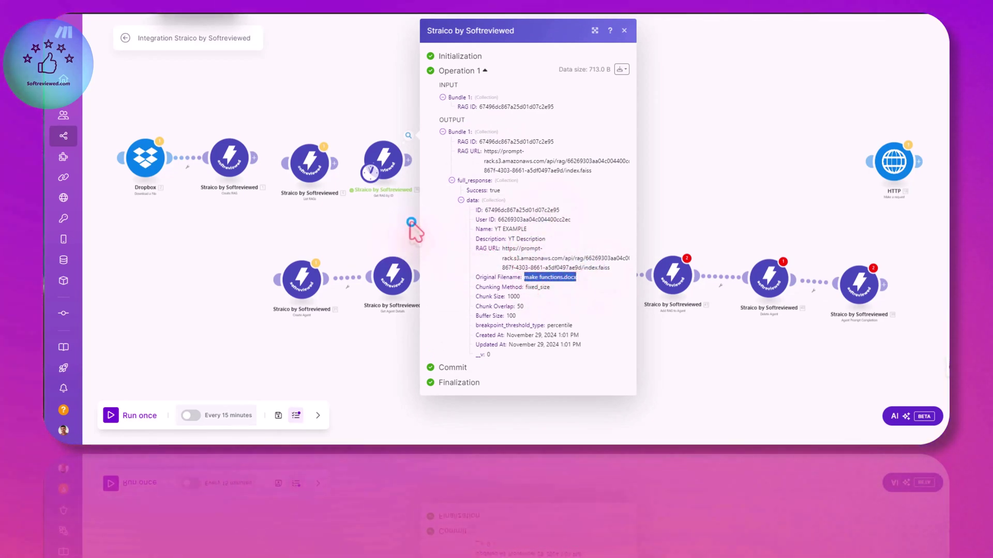
click(412, 225)
scroll(412, 211, up, 3)
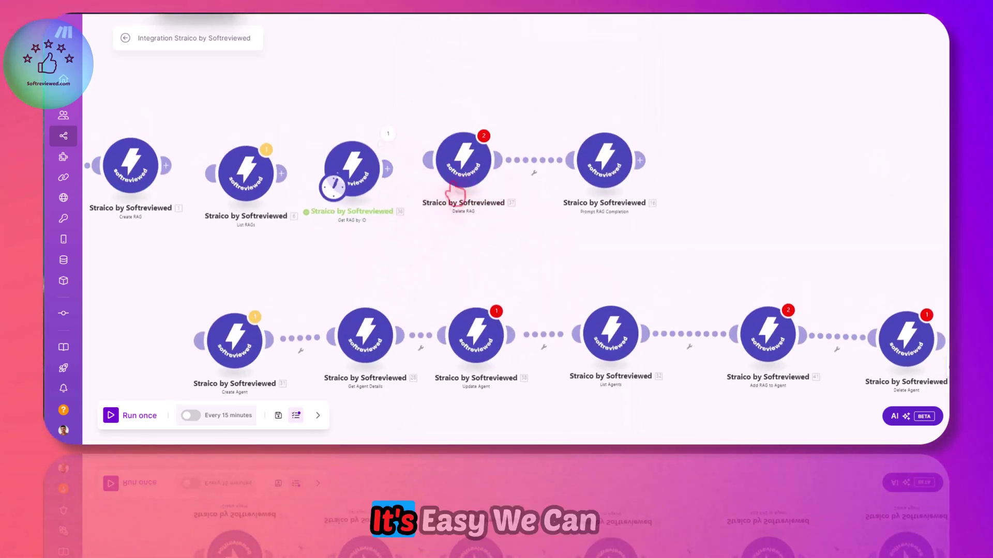
Step: Unlink Delete RAG from Prompt RAG Completion and make List RAGs the starting module
click(523, 171)
click(535, 195)
drag(464, 163, 492, 187)
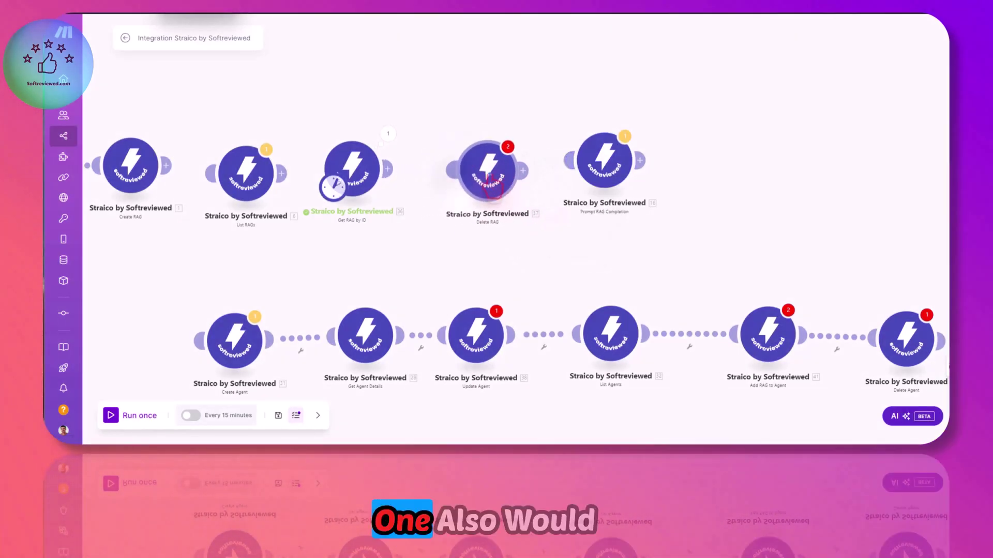
click(492, 187)
drag(331, 189, 468, 194)
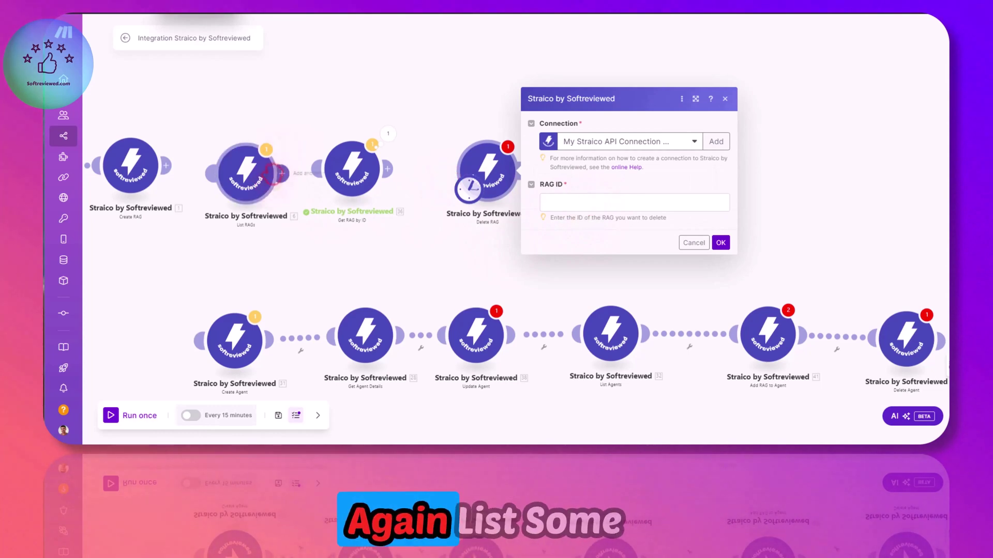
drag(486, 213, 289, 196)
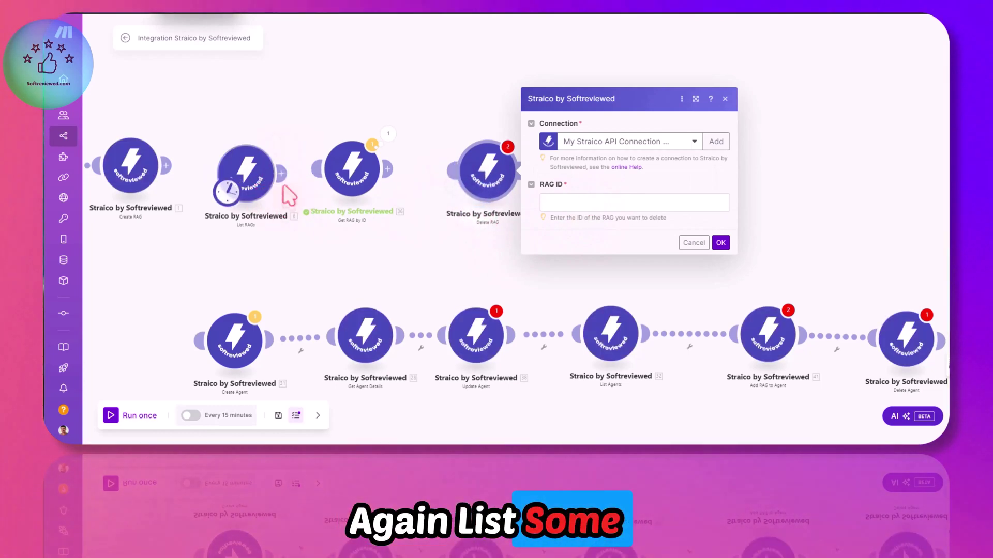
Step: Run List RAGs alone and copy the first RAG's _id, 674802b167a25d01d07c2457
right_click(242, 176)
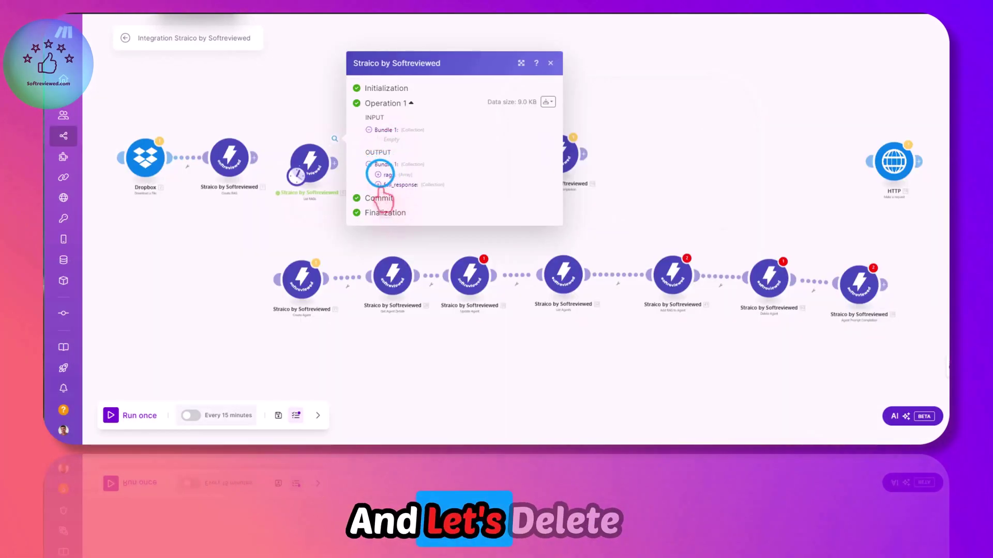
click(379, 177)
click(387, 153)
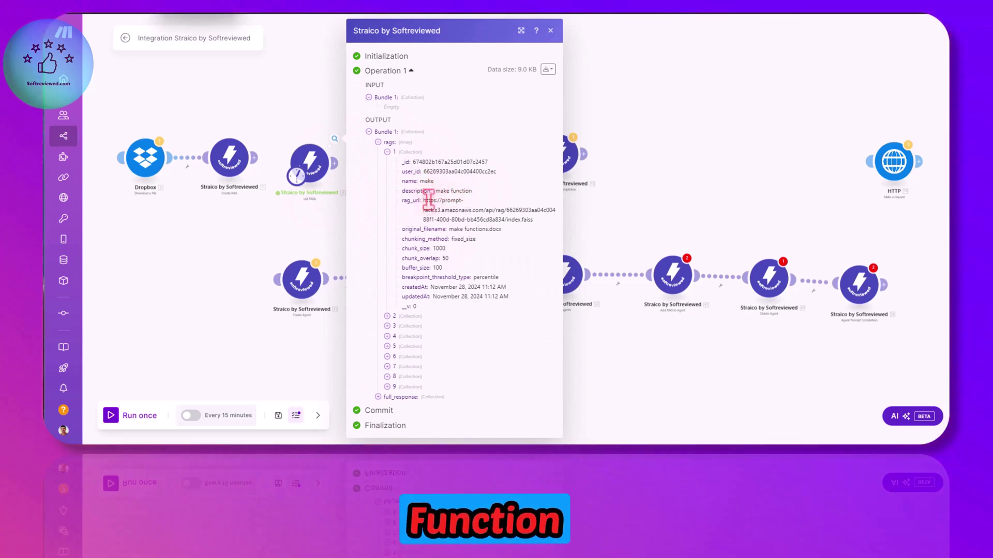
double_click(489, 162)
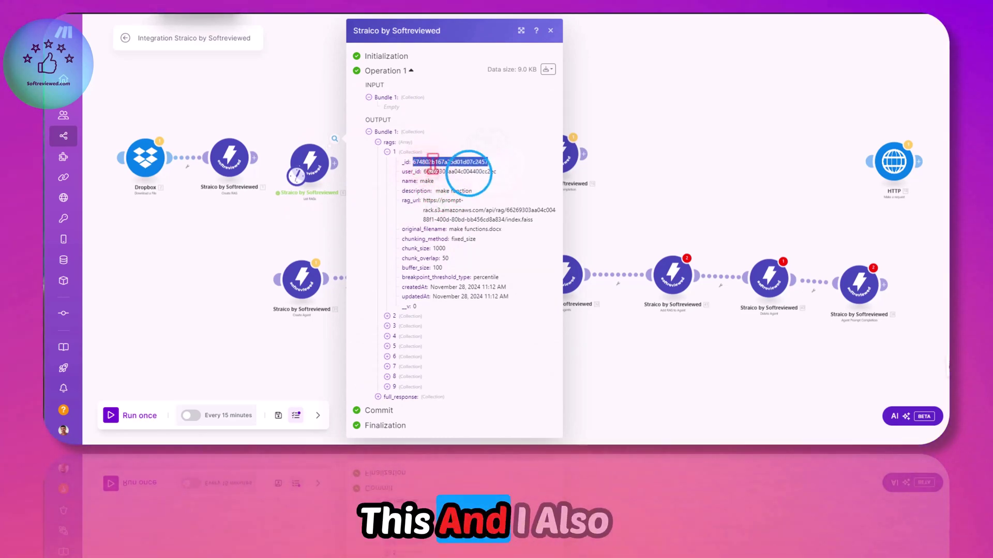
right_click(435, 164)
click(467, 173)
click(387, 316)
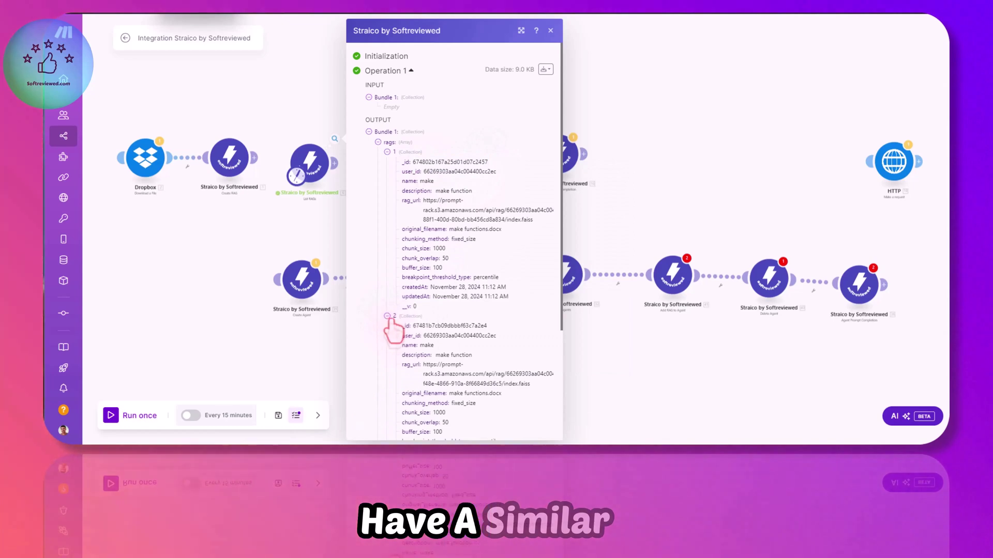
scroll(436, 317, down, 2)
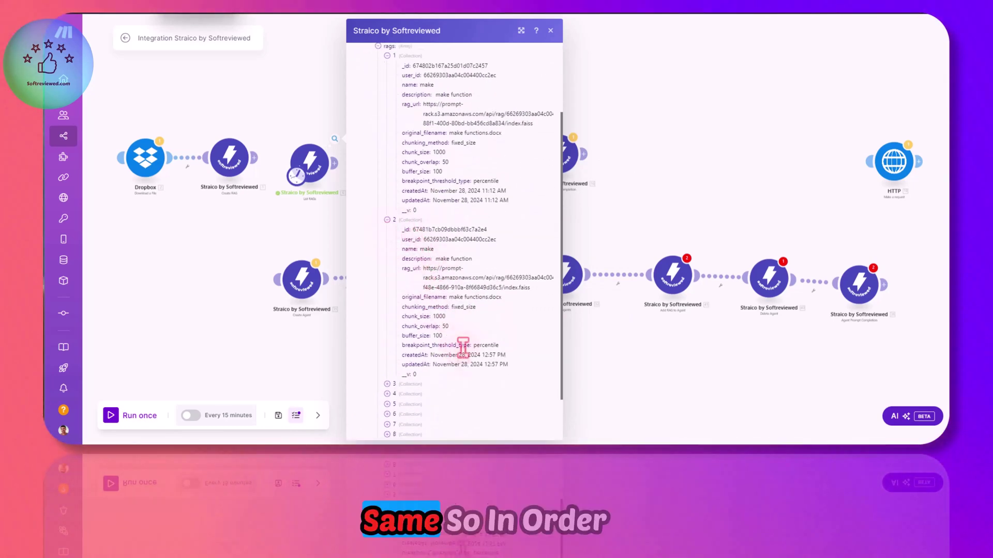
click(387, 219)
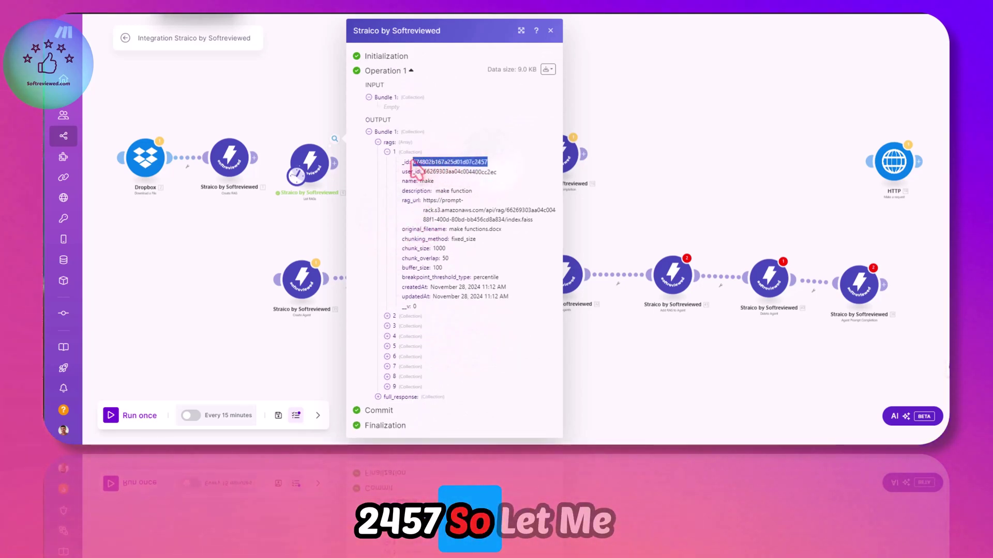
Step: Paste that ID into Delete RAG's RAG ID, run once, and confirm 'RAG successfully deleted'
click(555, 31)
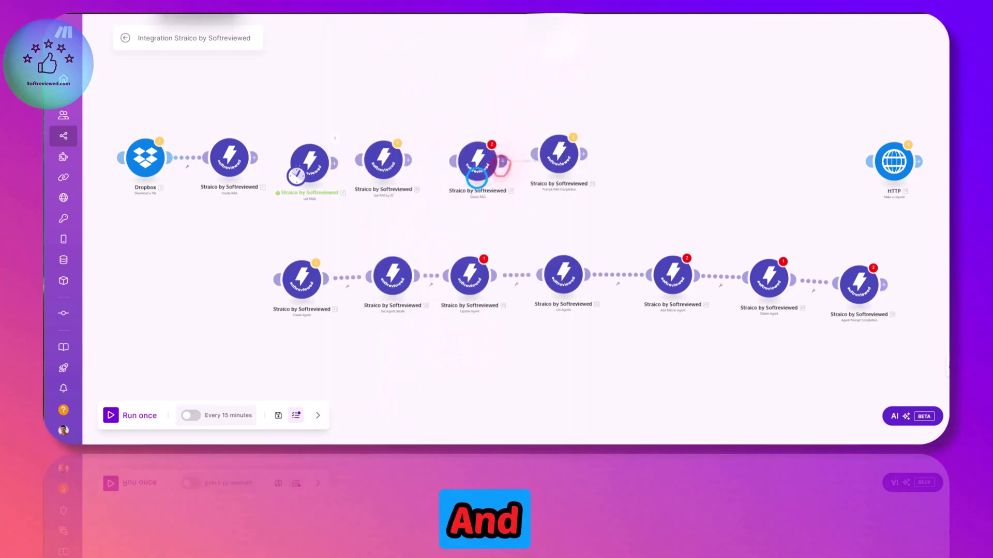
click(477, 160)
right_click(569, 197)
click(600, 288)
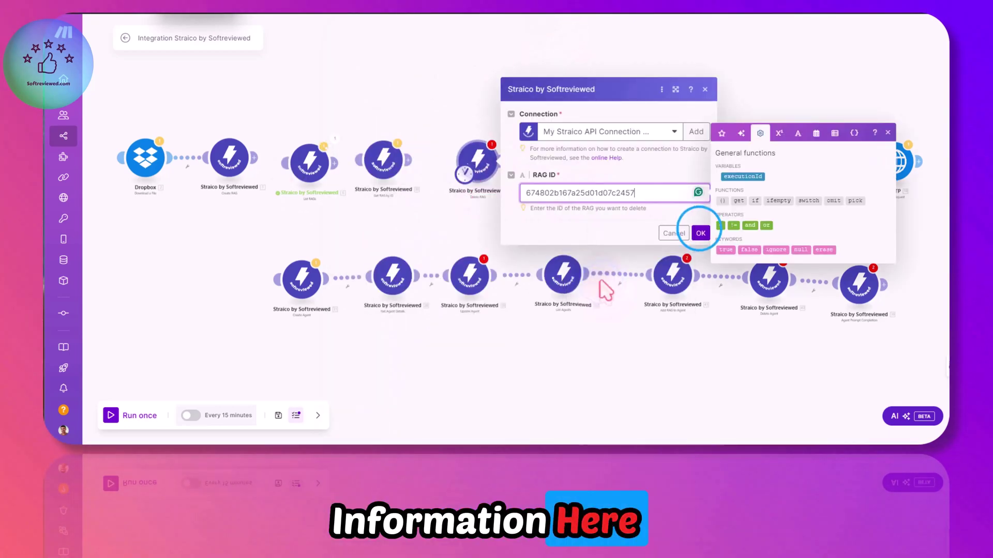
click(700, 233)
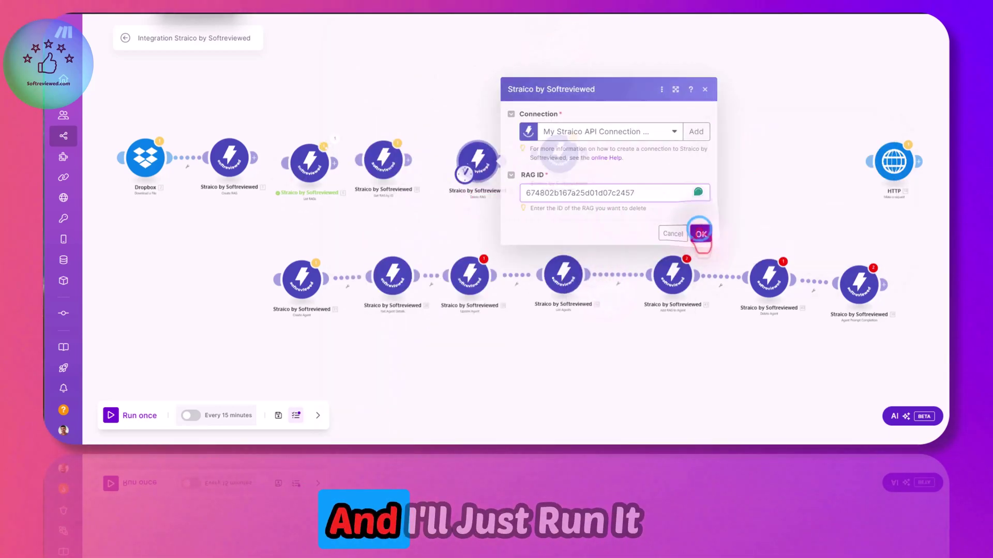
click(112, 417)
click(496, 142)
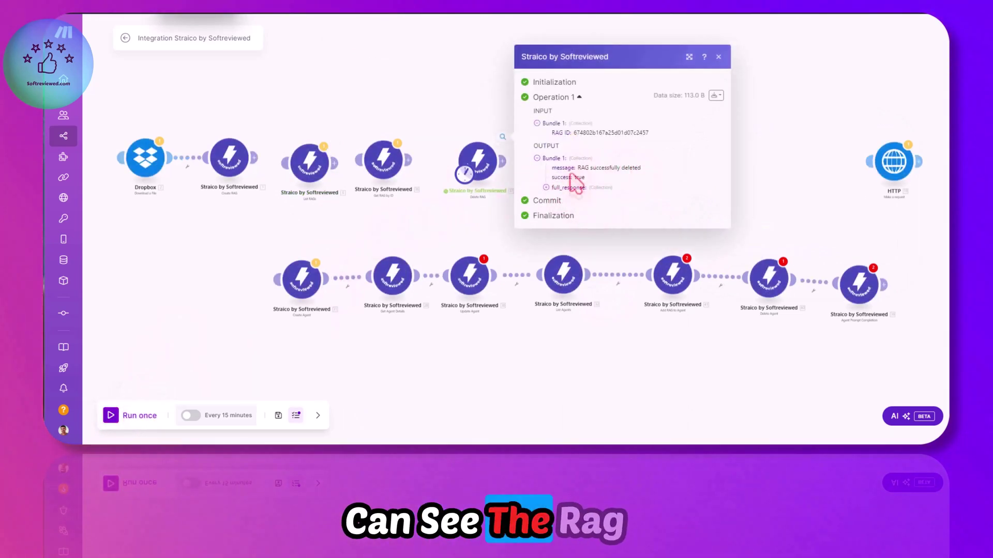
click(548, 187)
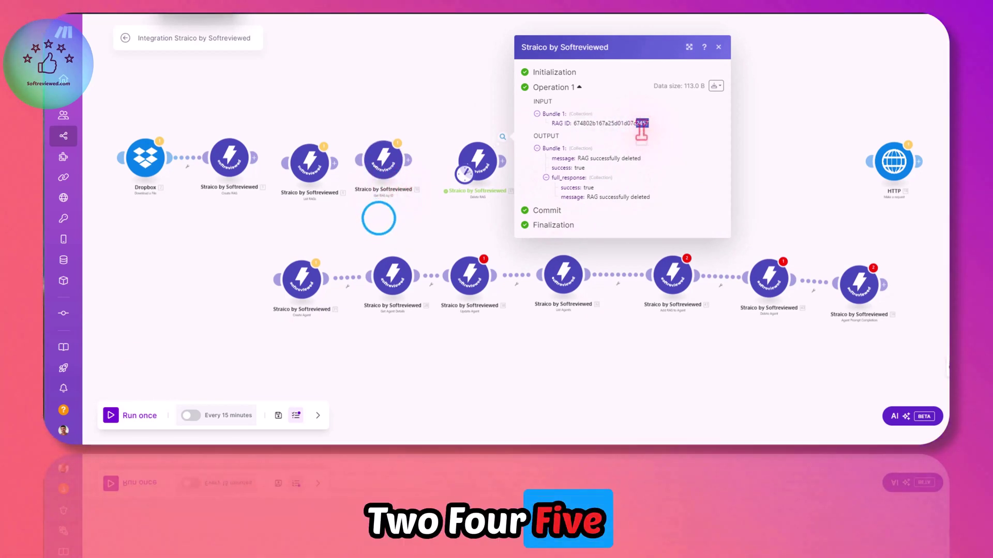
click(393, 212)
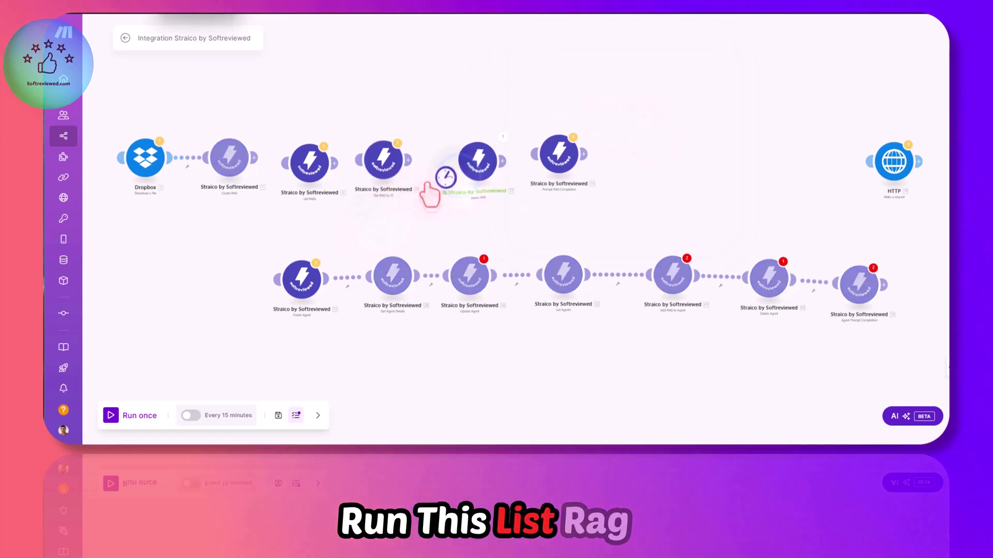
scroll(328, 204, up, 3)
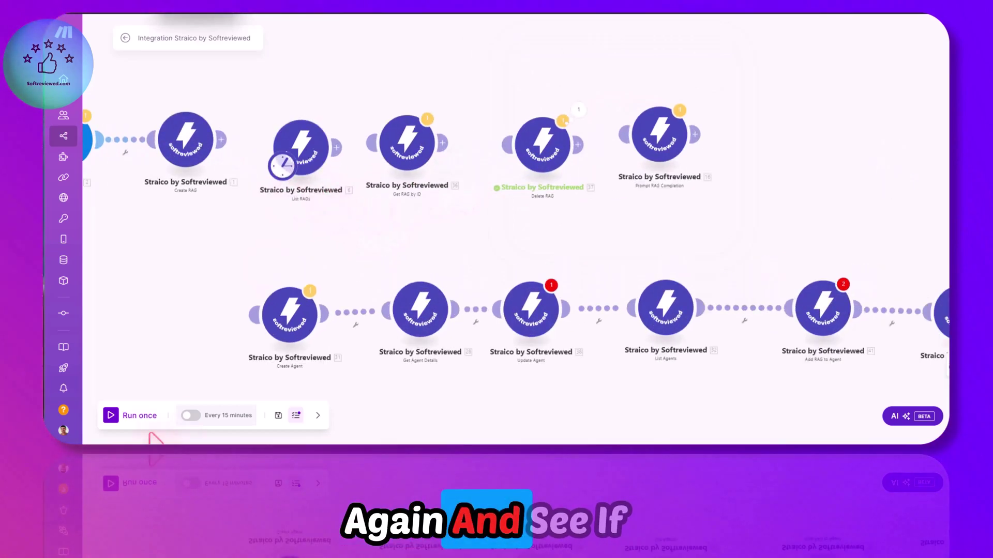
right_click(315, 156)
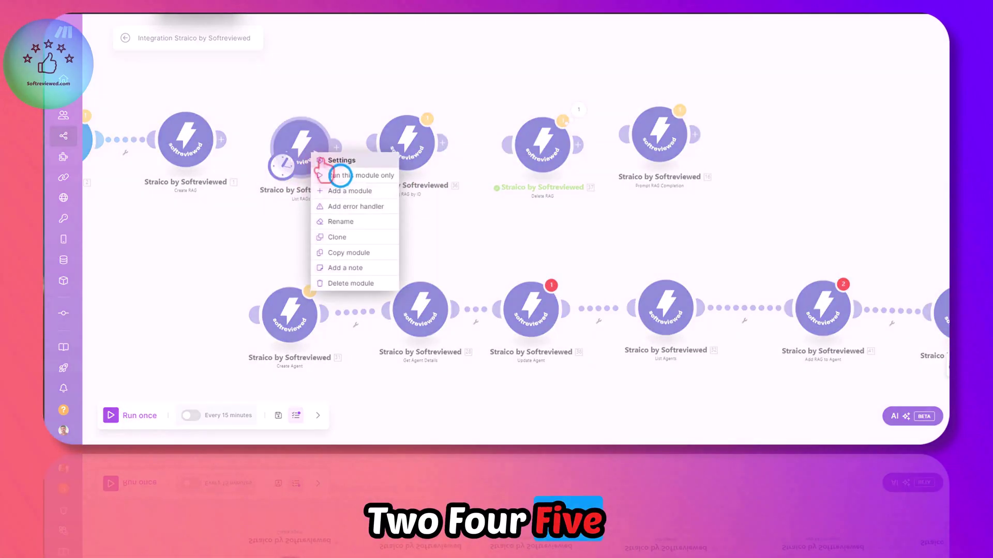
click(334, 176)
scroll(343, 189, down, 2)
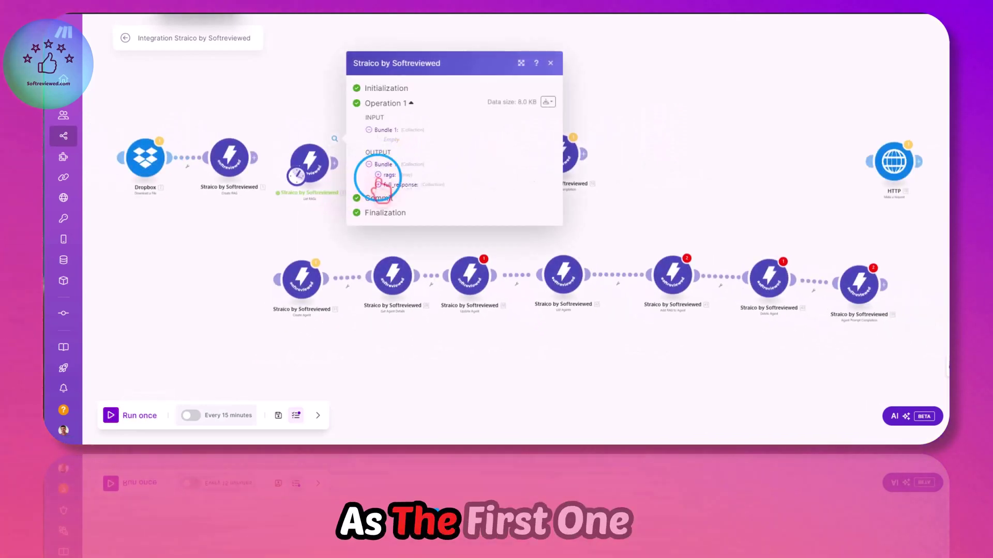
click(378, 174)
click(387, 152)
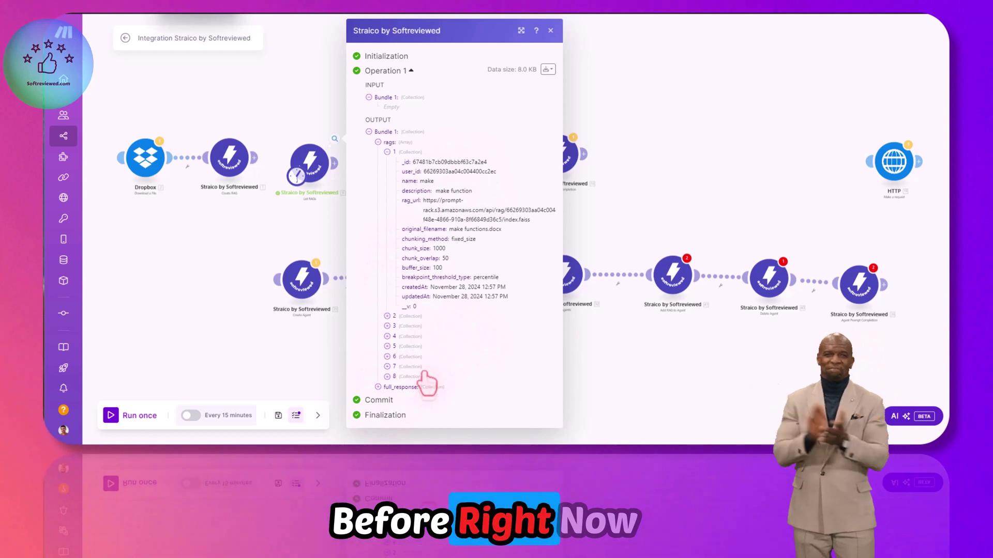
click(379, 143)
click(551, 63)
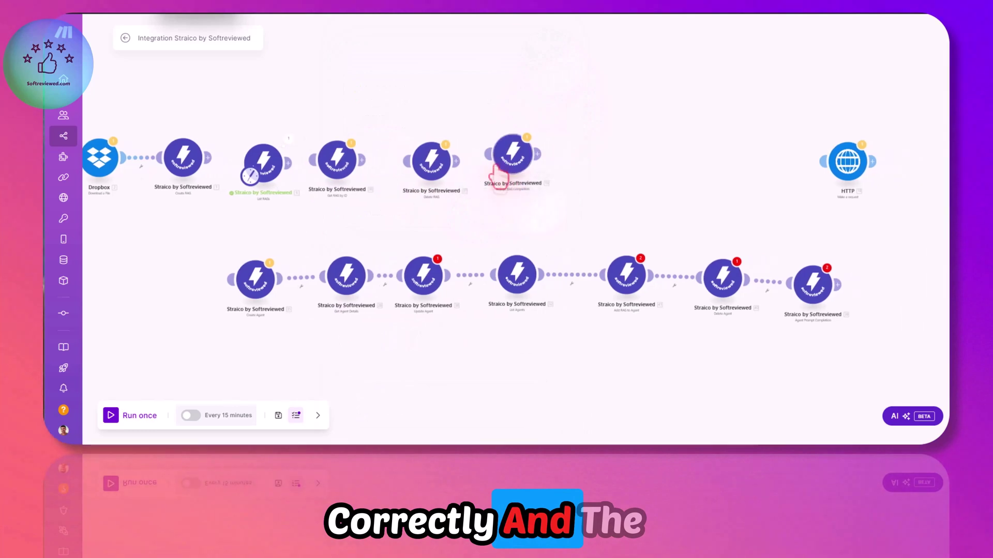
scroll(517, 168, up, 3)
drag(519, 169, 563, 180)
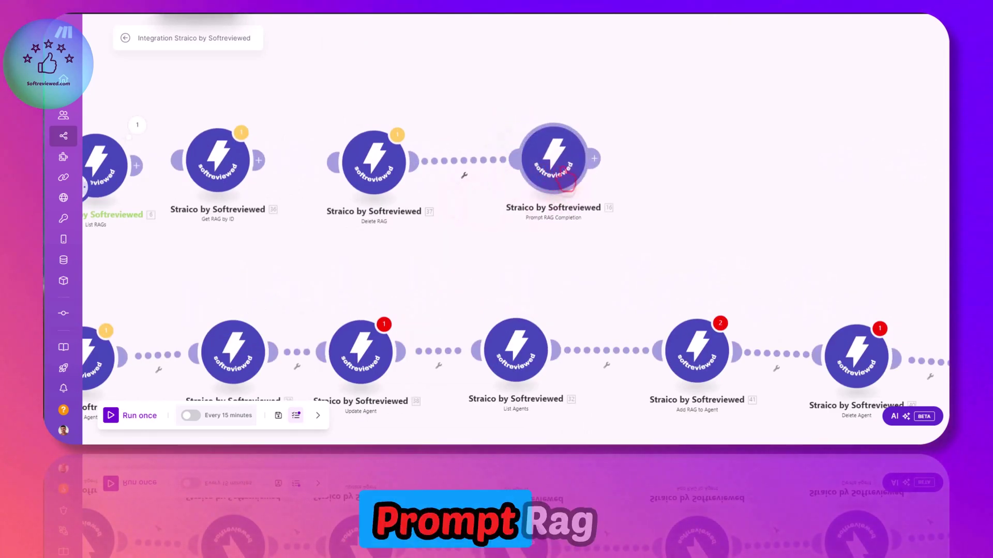
Step: Switch Prompt RAG Completion's model from GPT-3.5 Turbo 16k to OpenAI: GPT-4o mini
click(563, 178)
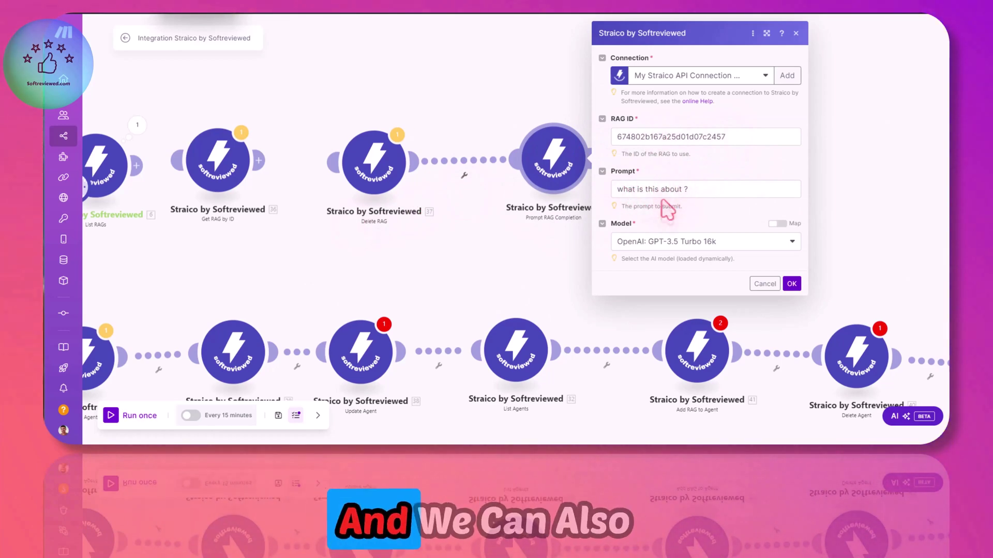
click(665, 242)
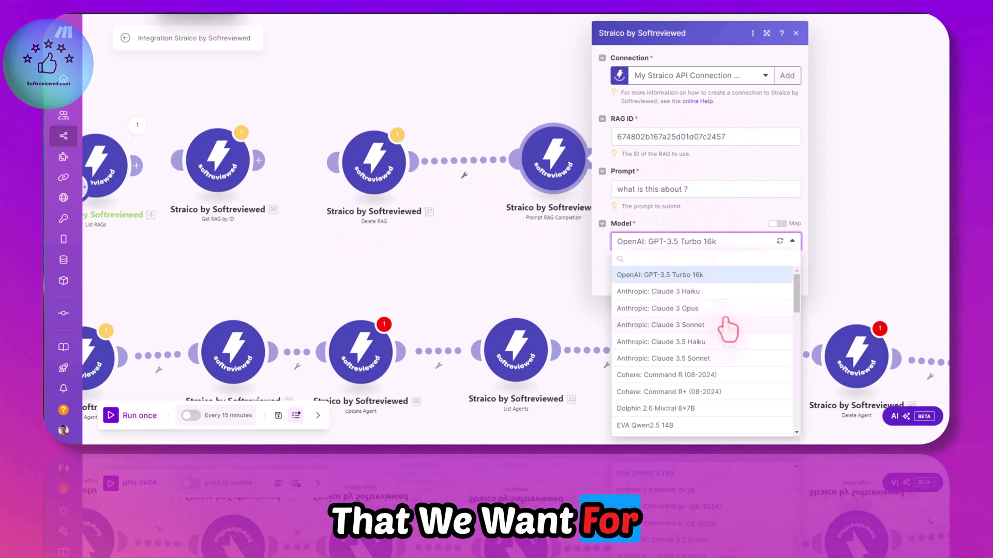
scroll(729, 330, down, 5)
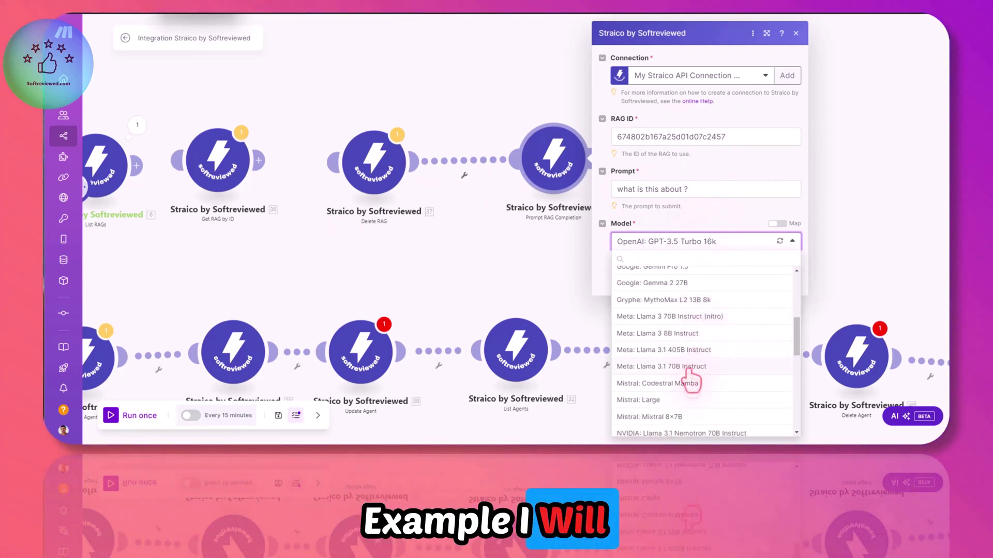
scroll(695, 362, down, 10)
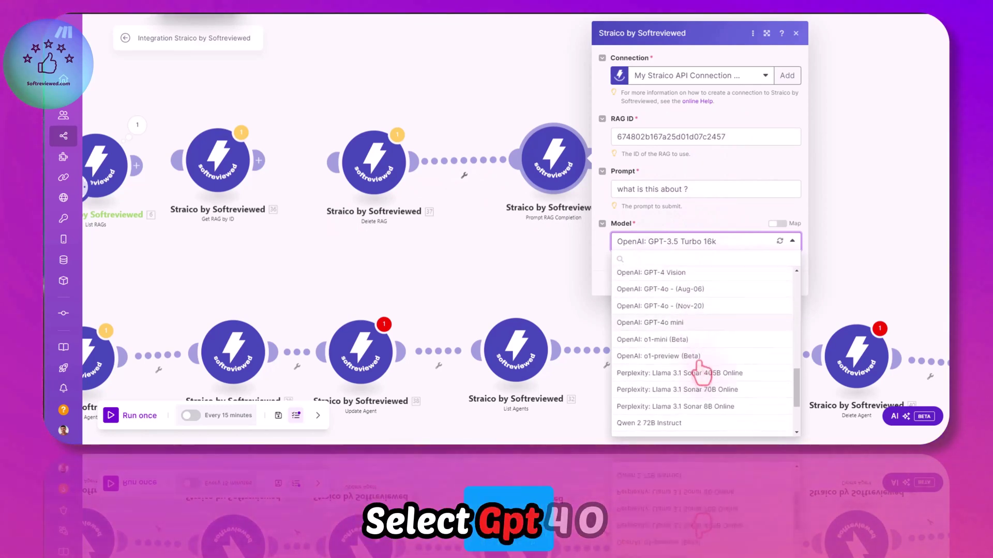
scroll(702, 371, up, 10)
click(699, 298)
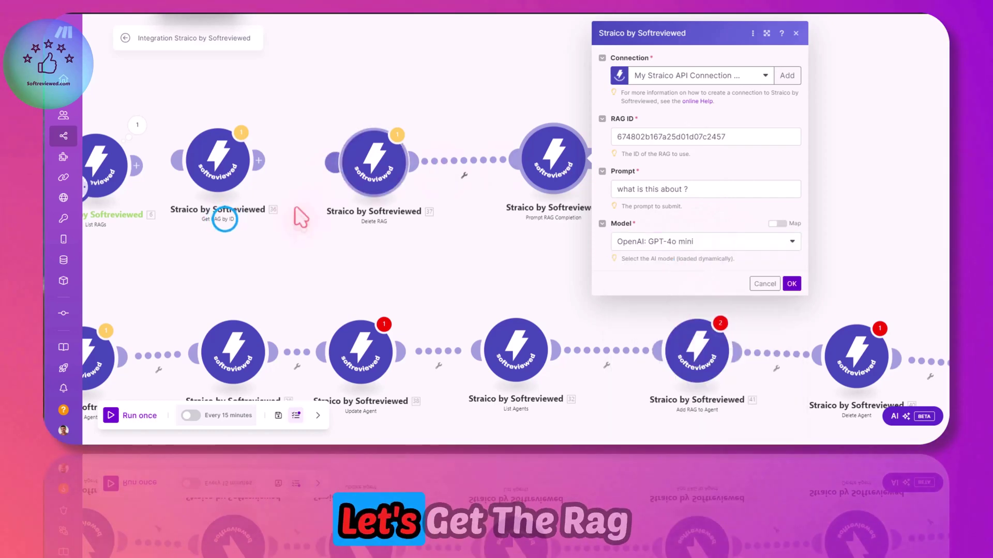
drag(225, 220, 283, 219)
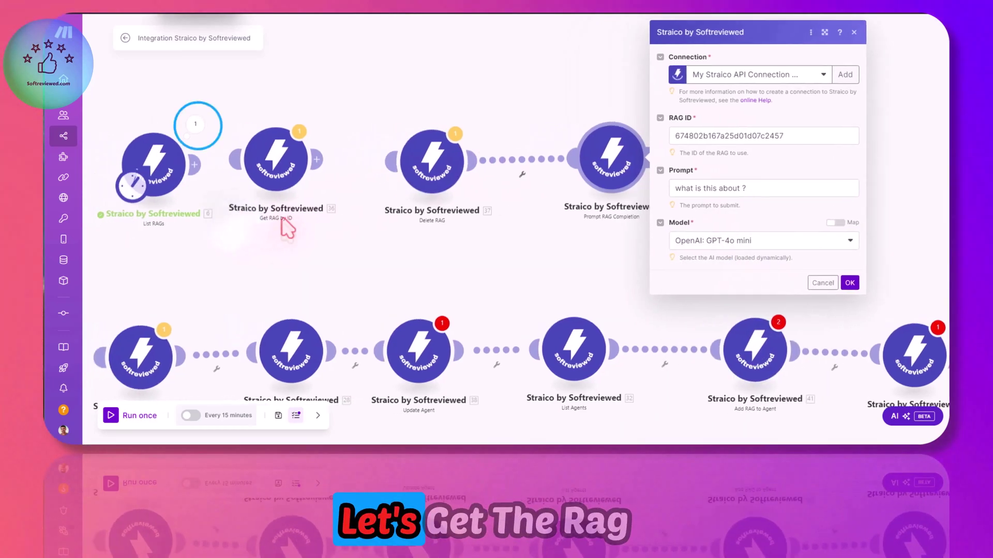
Step: Copy the eighth RAG's _id from the List RAGs module's last output
click(196, 127)
click(247, 142)
click(255, 223)
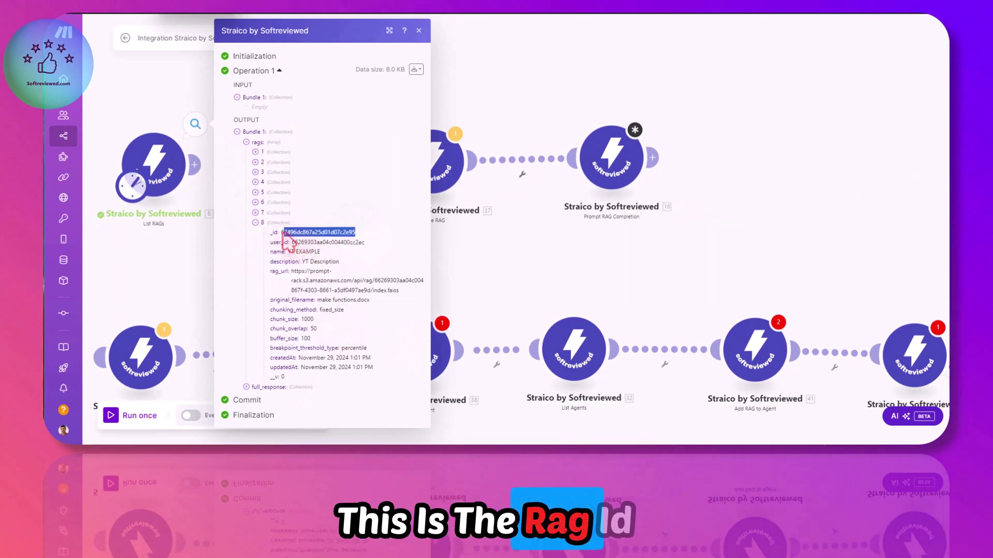
right_click(312, 236)
click(365, 31)
click(482, 267)
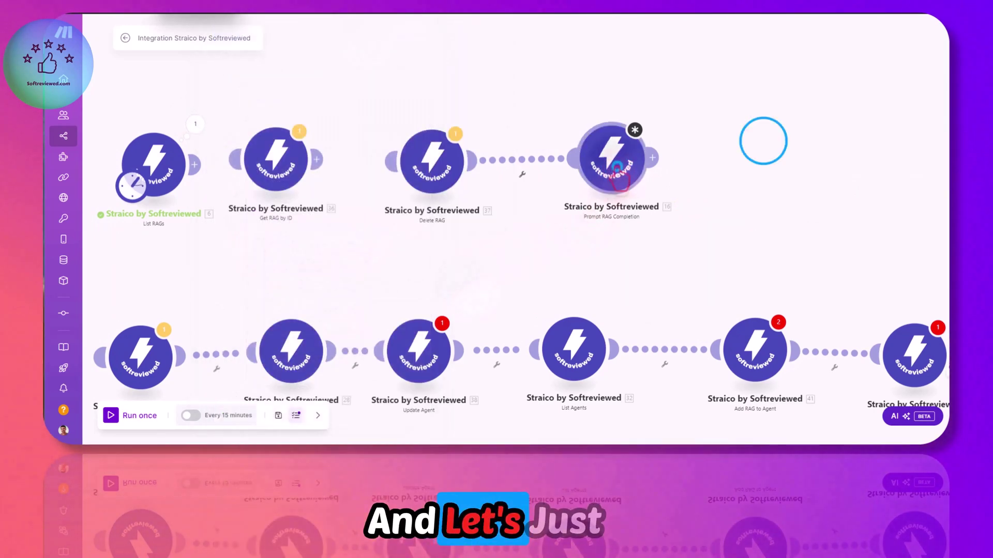
Step: Paste it into Prompt RAG Completion's RAG ID field and save the settings
click(616, 166)
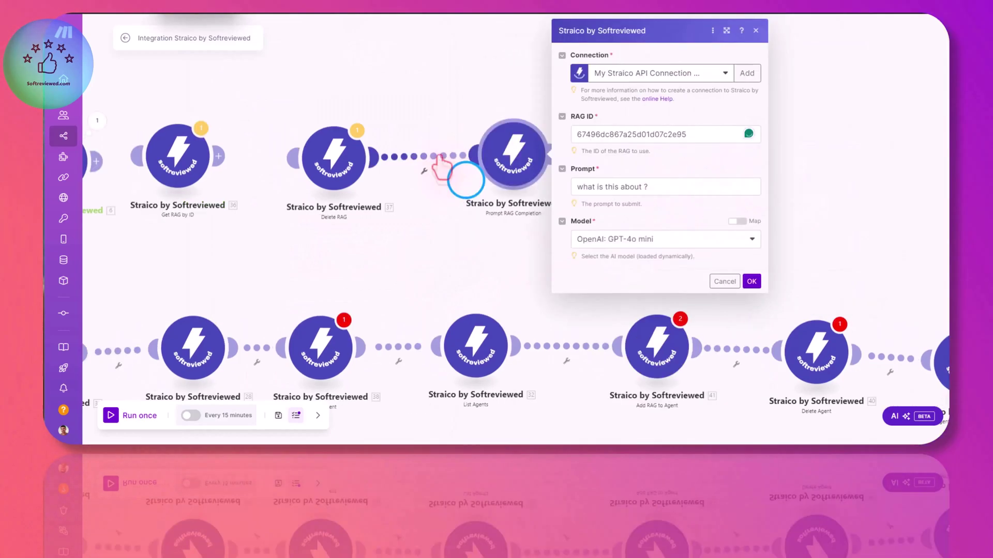
right_click(457, 178)
click(460, 188)
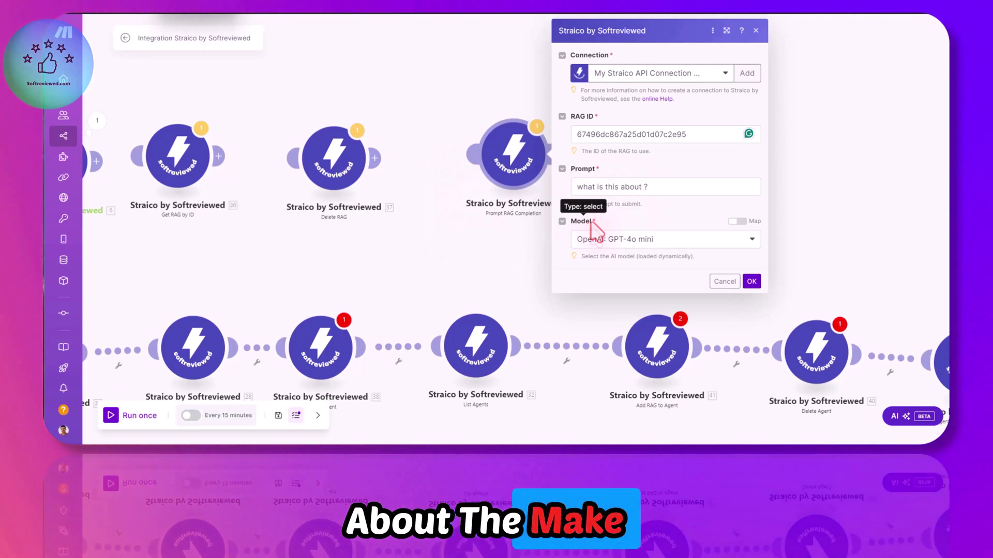
click(752, 282)
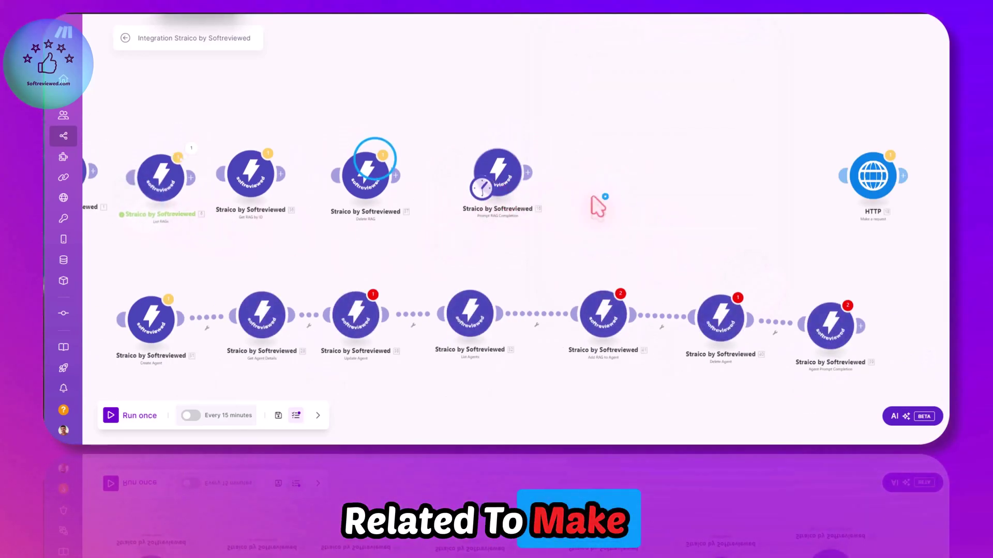
click(498, 173)
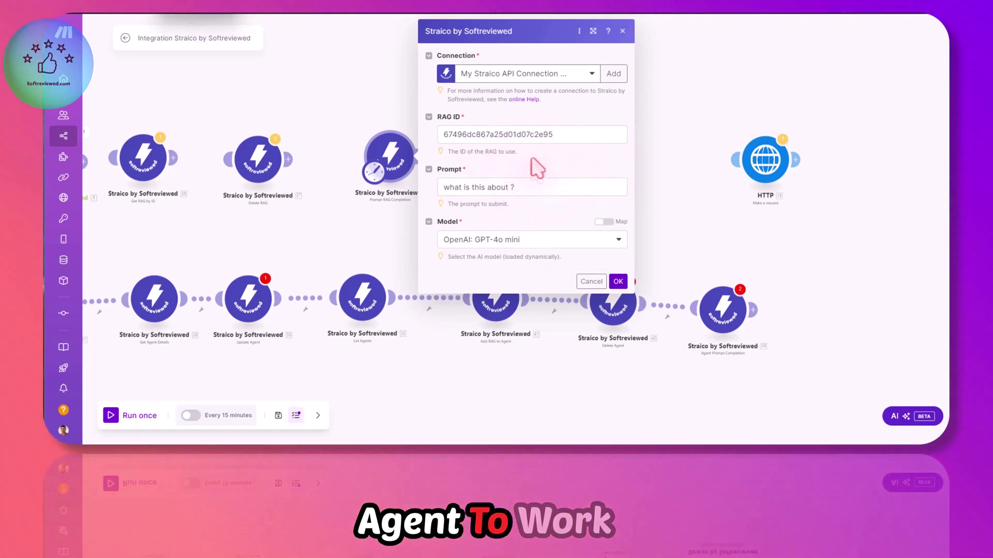
Step: Close the settings and run only the Prompt RAG Completion module
click(618, 281)
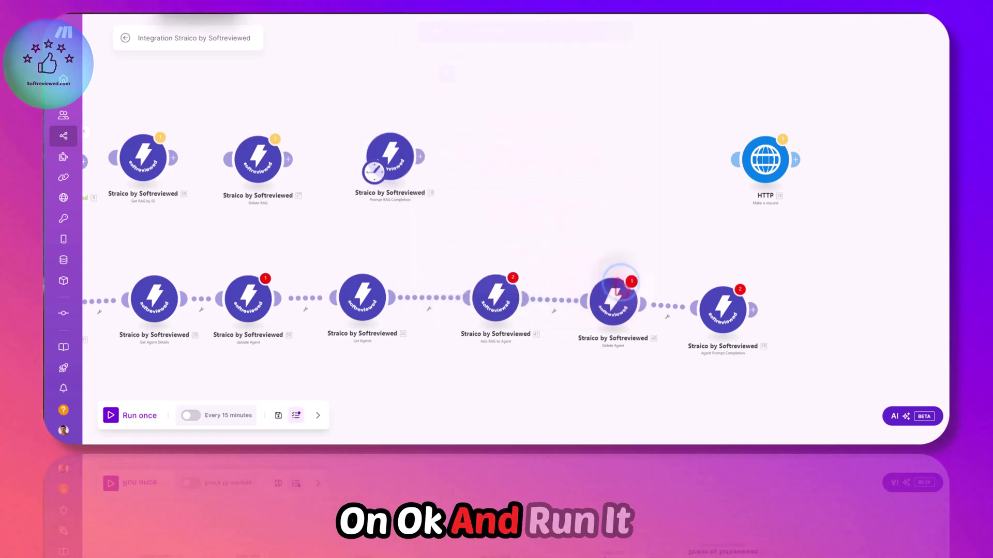
right_click(414, 171)
click(425, 173)
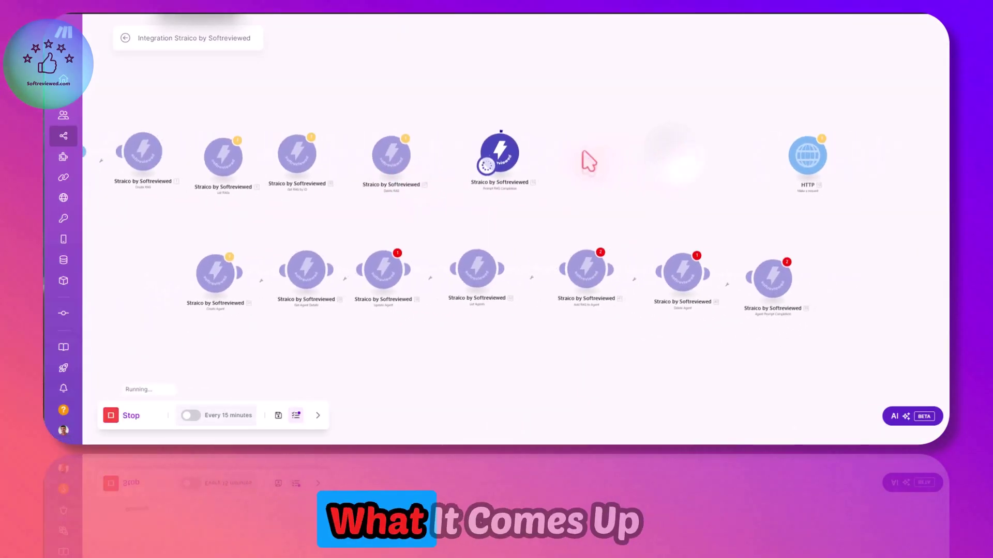
scroll(516, 181, up, 5)
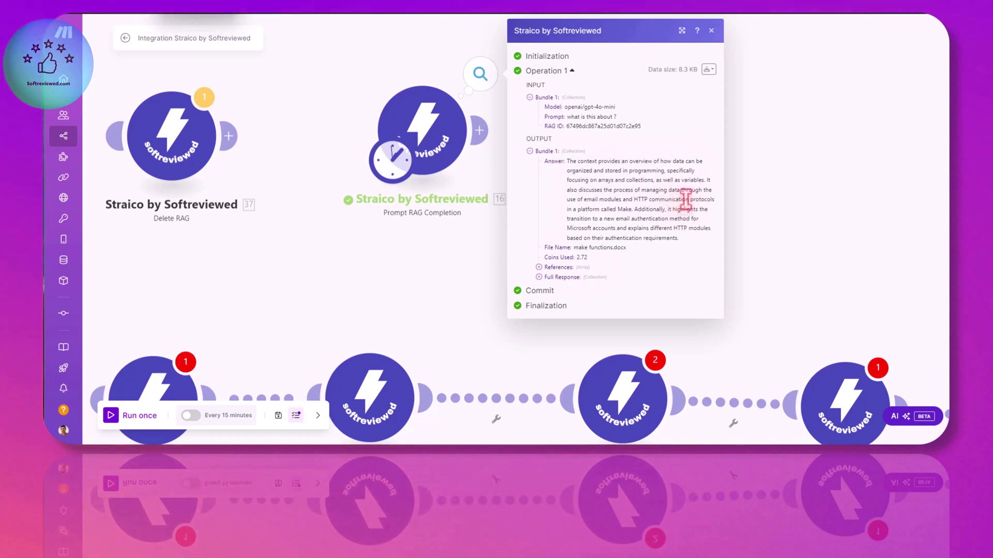
Step: Review the answer's source file make functions.docx and its two references' page content
click(615, 205)
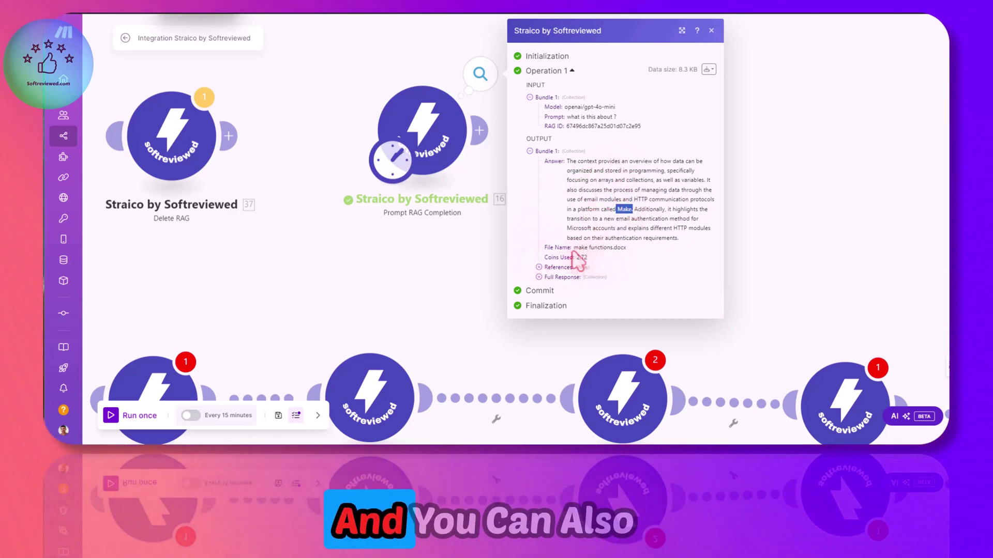
drag(573, 248, 635, 248)
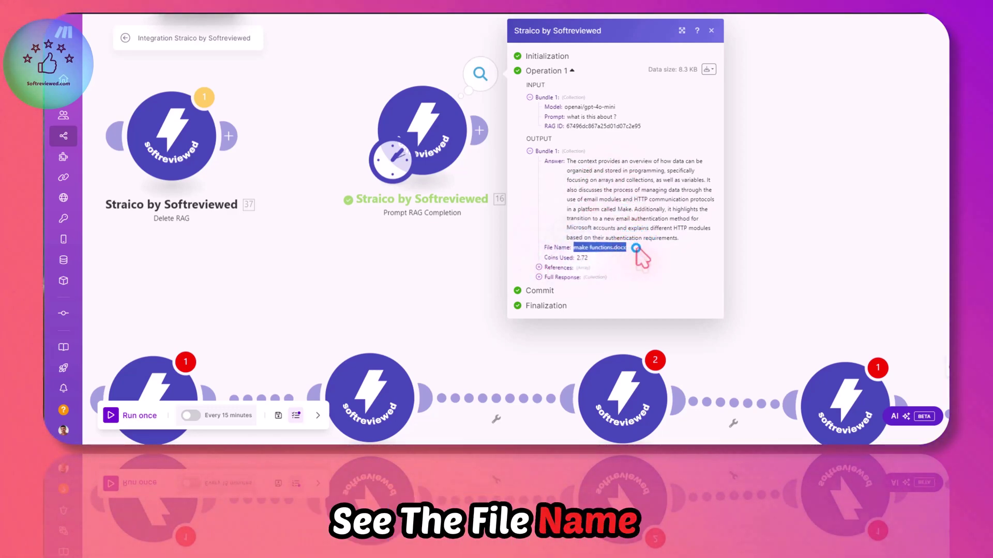
click(539, 266)
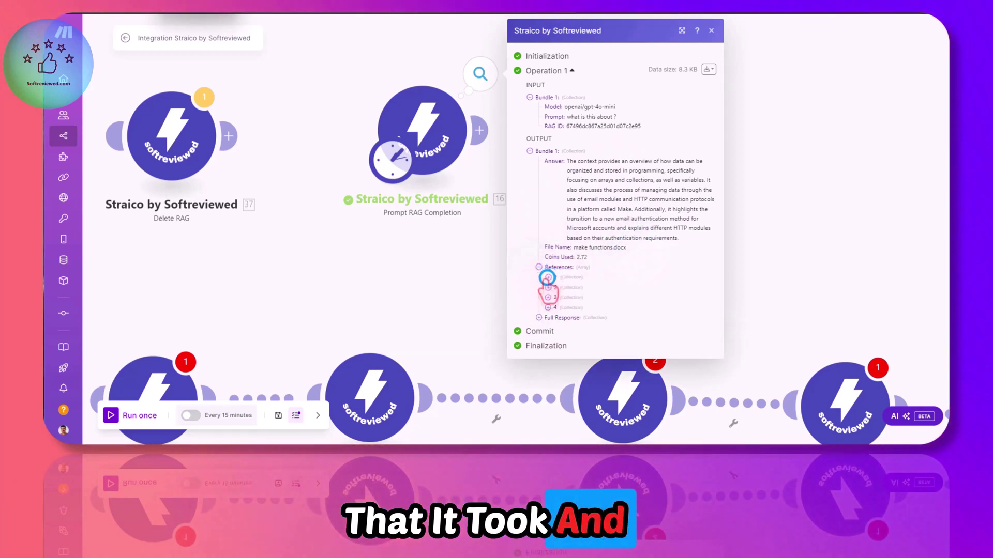
click(547, 276)
scroll(574, 311, down, 3)
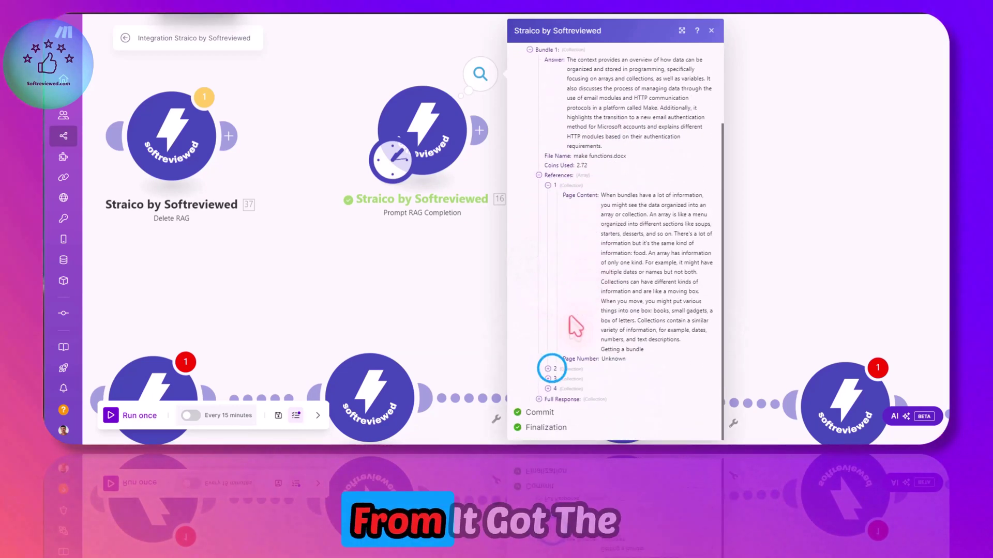
click(548, 372)
scroll(610, 323, down, 4)
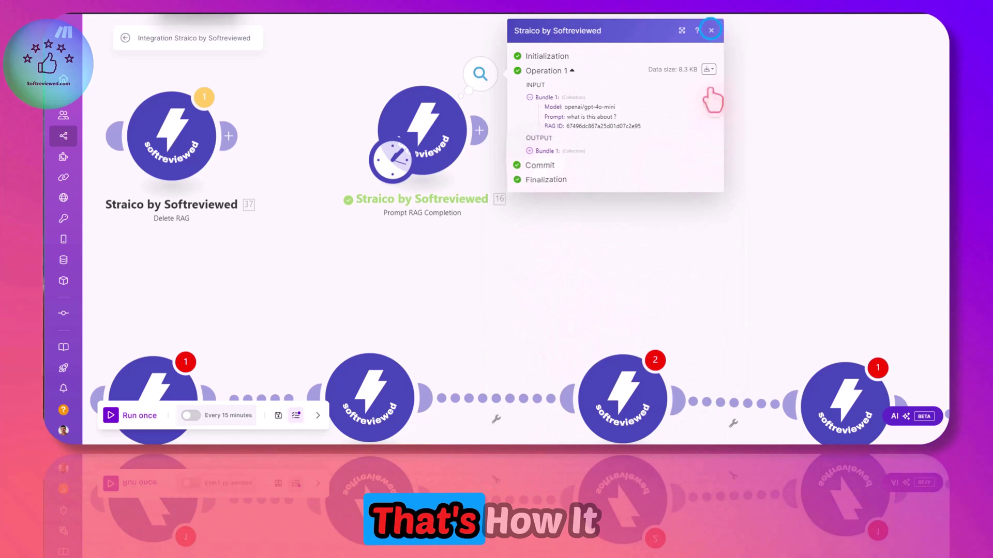
Step: Close the run output and go to the scenario overview to reopen the editor
click(711, 30)
scroll(595, 222, down, 3)
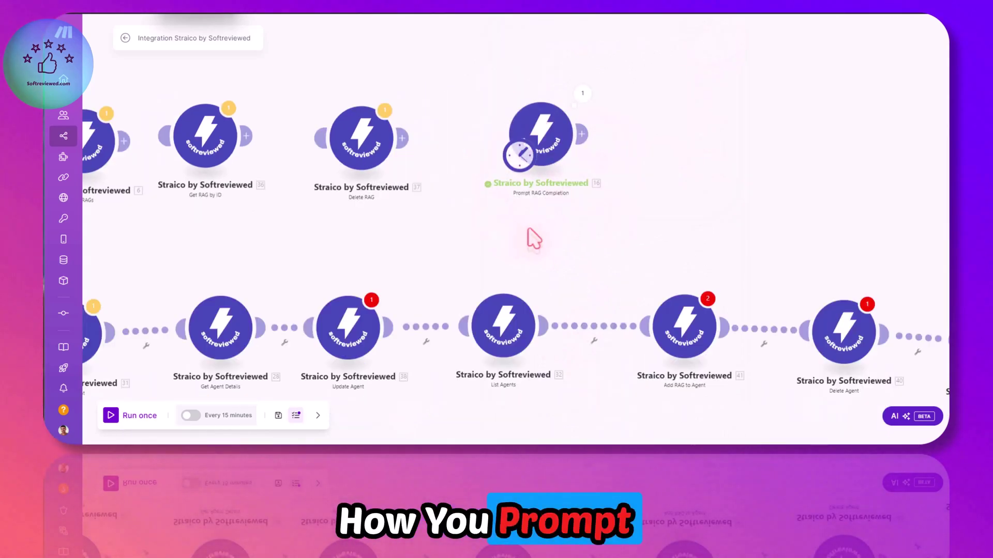
drag(387, 228, 486, 218)
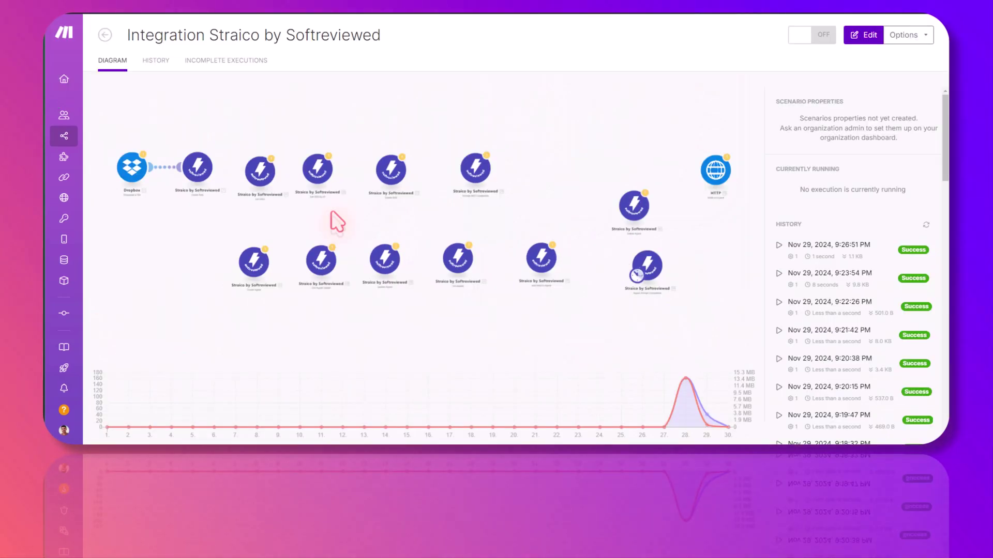
click(299, 297)
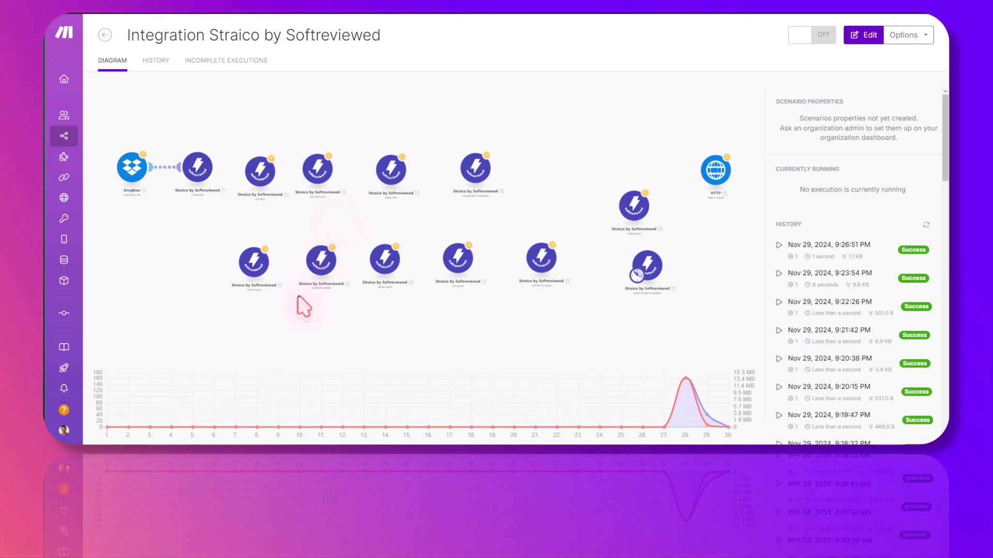
scroll(337, 289, up, 3)
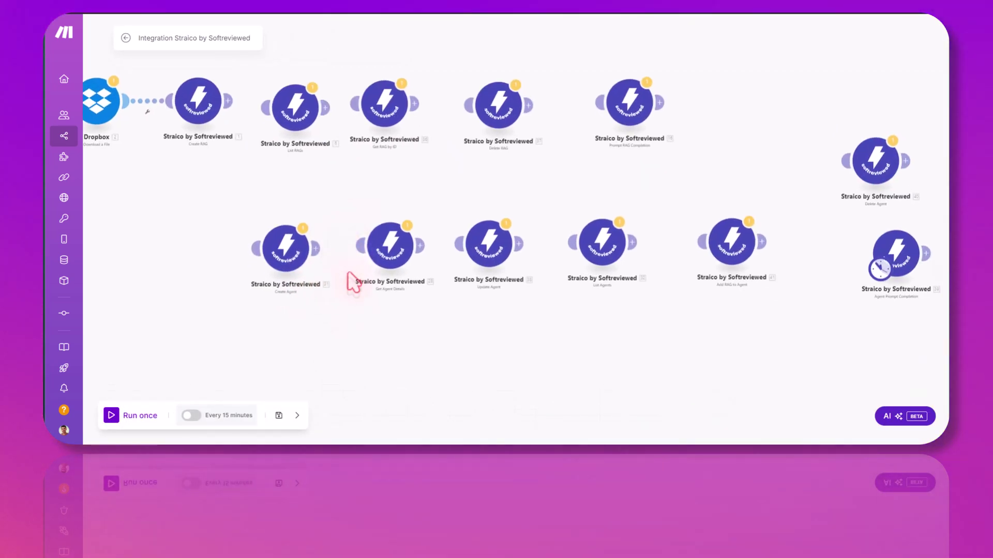